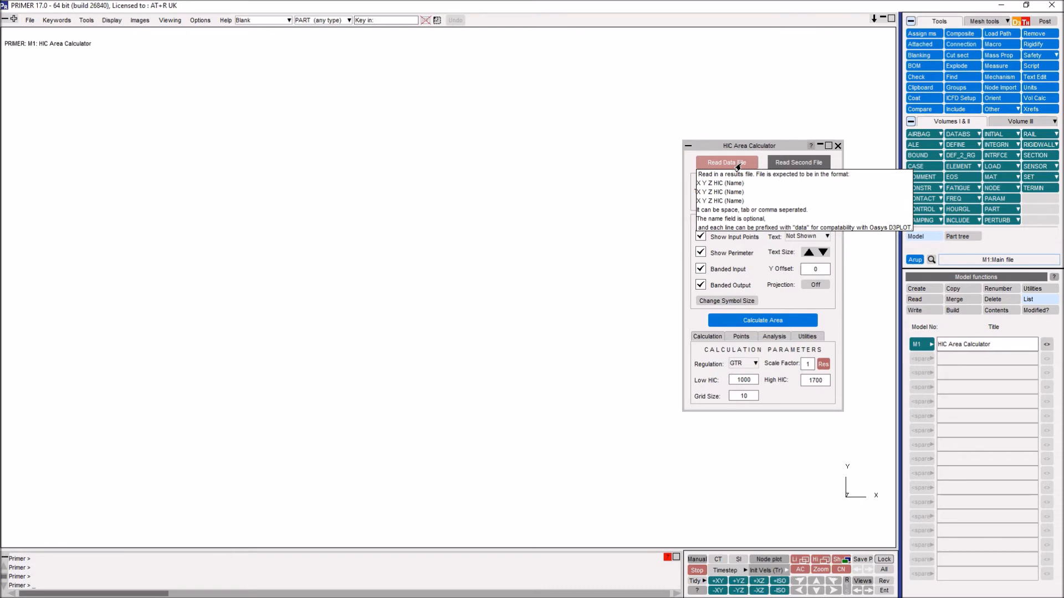
Load the impact results file demo_data.blob into the HIC Area Calculator.
click(734, 166)
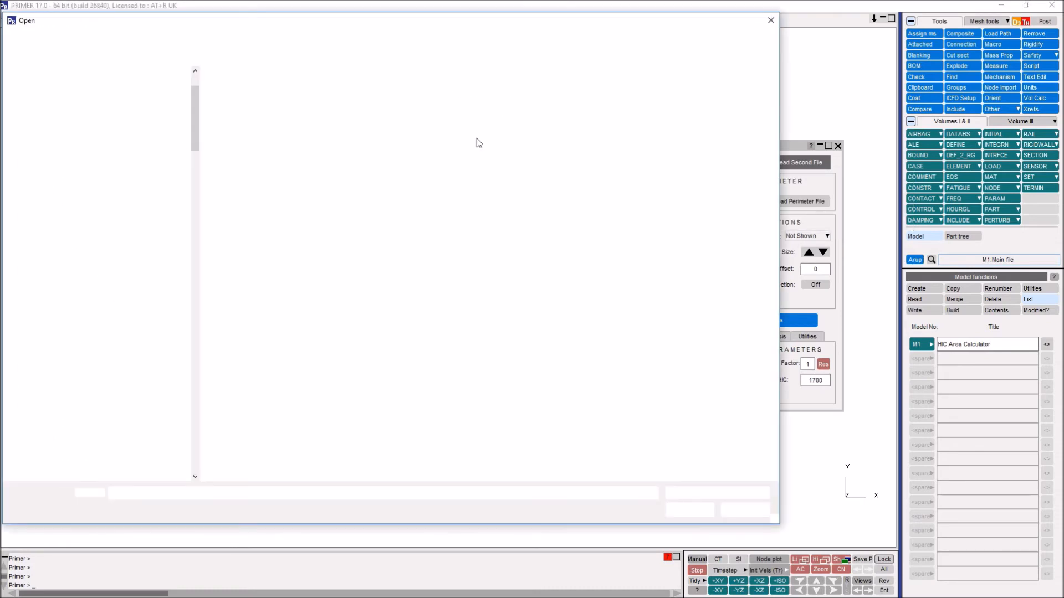
double_click(271, 90)
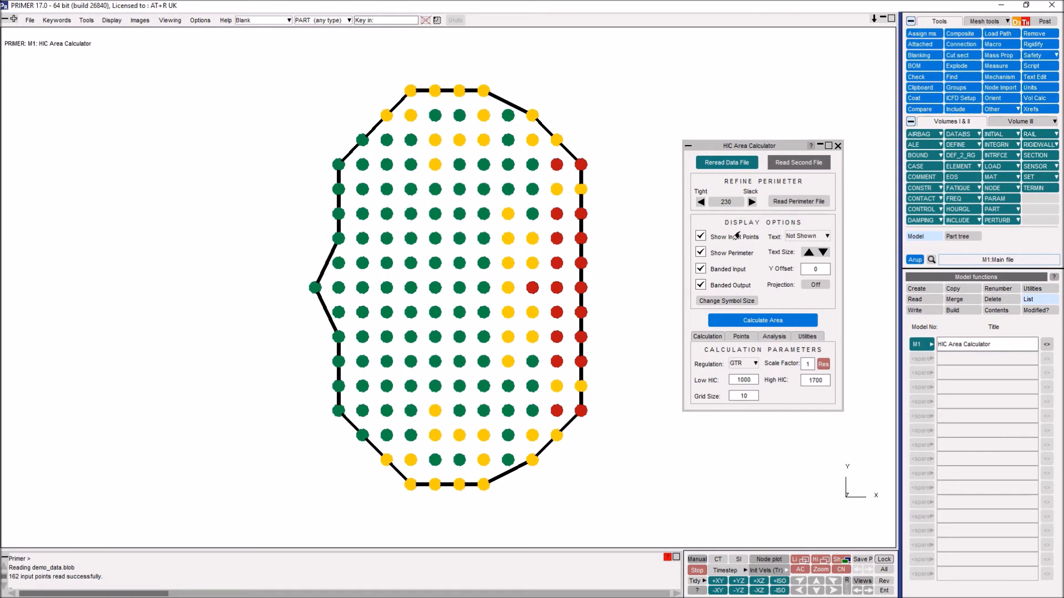
Hide and restore the perimeter outline, and do the same for the input points.
click(700, 252)
click(700, 252)
click(697, 237)
click(697, 237)
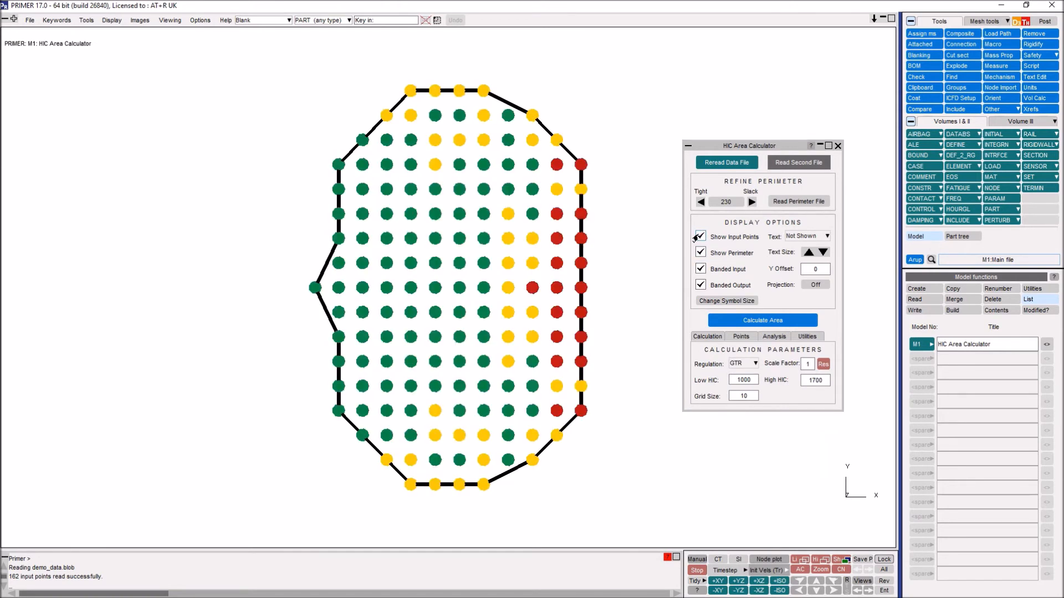
Label the input points using Show Value, and switch the labels to Show Name.
click(794, 236)
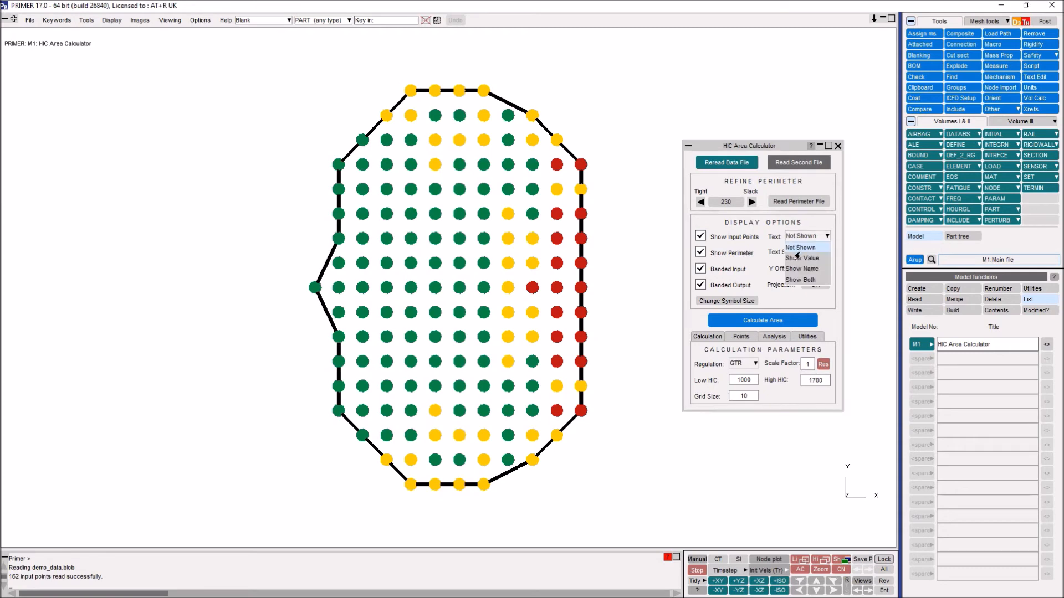
click(797, 257)
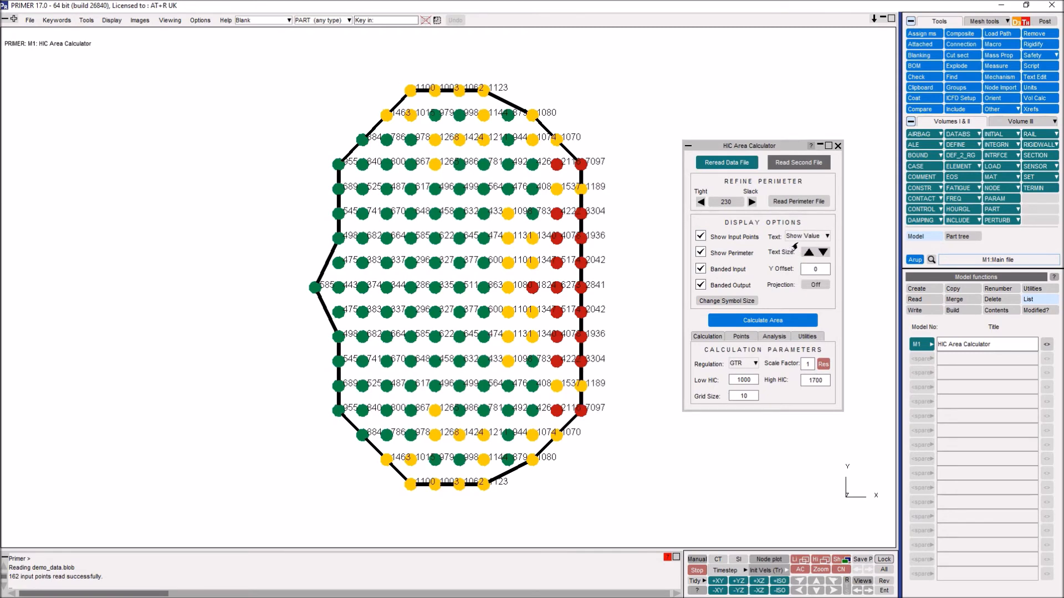
click(797, 236)
click(797, 269)
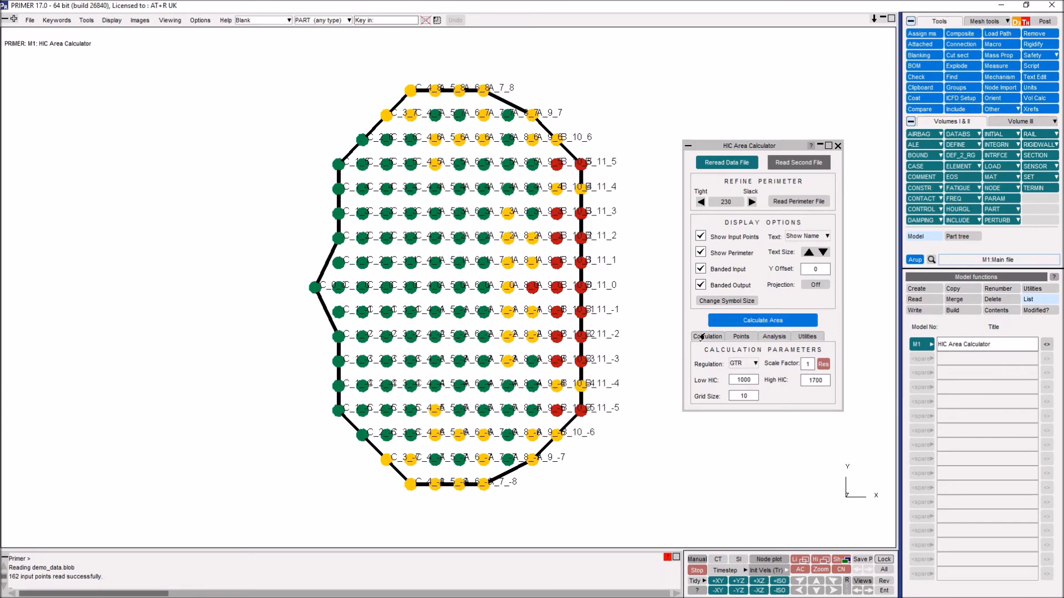
Set the regulation to ENCAP v8 and calculate the point score for the loaded data.
click(741, 364)
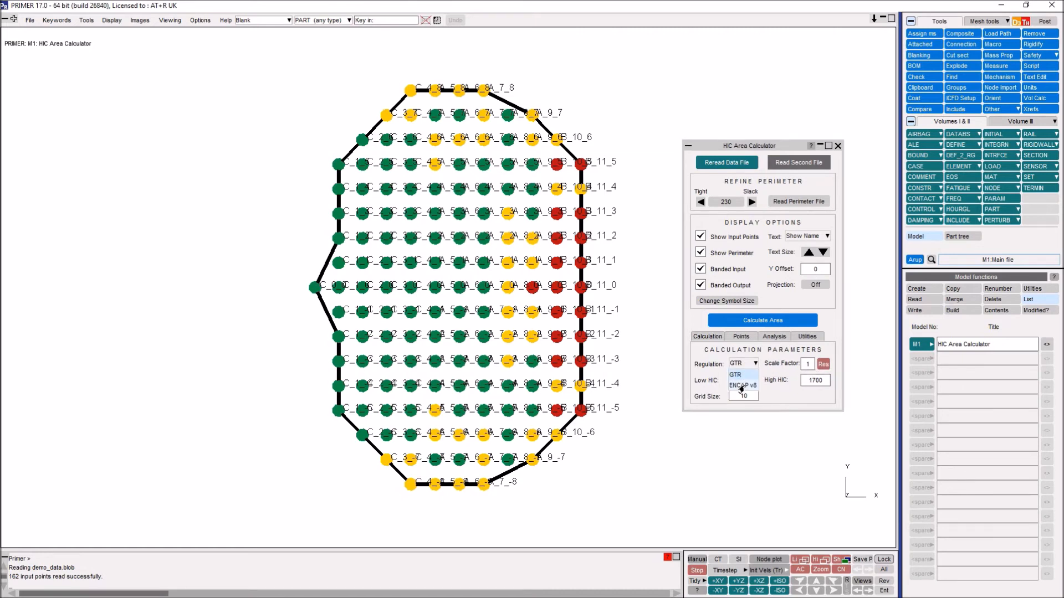
click(741, 386)
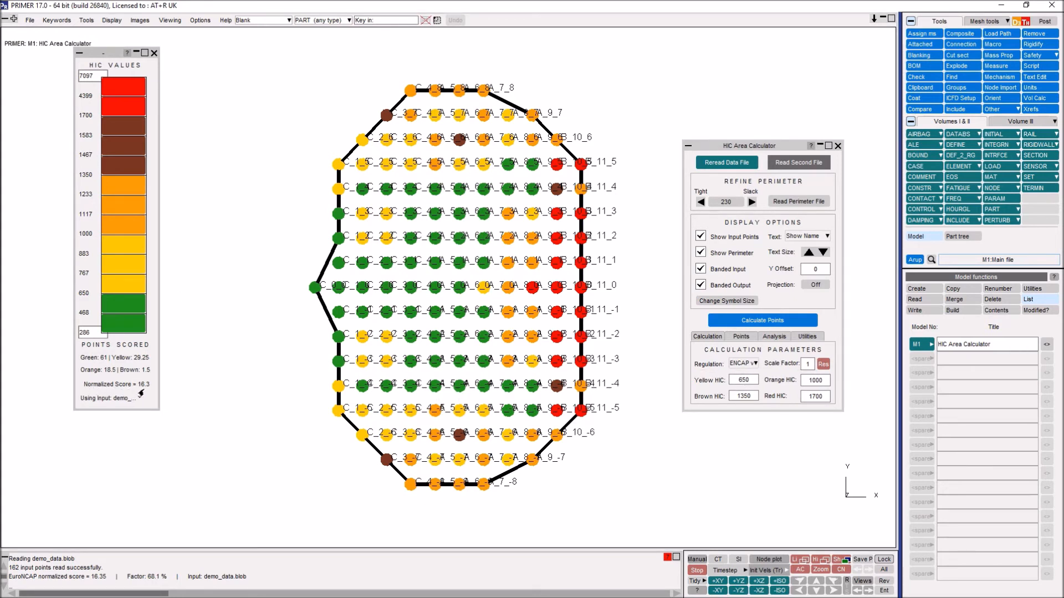
mouse_move(146, 391)
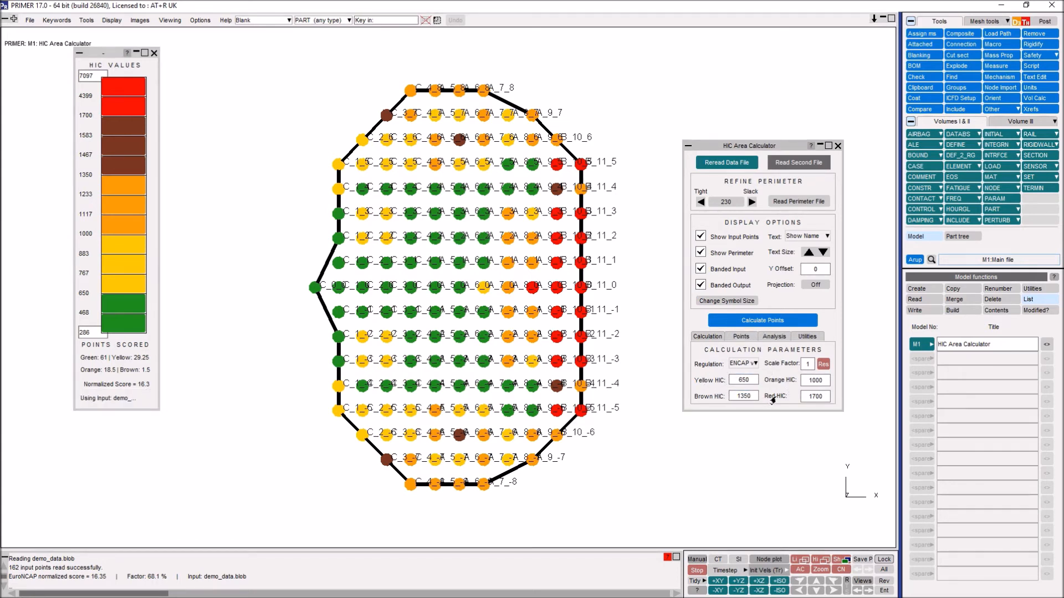
Set the scale factor for the ENCAP HIC thresholds to 0.8.
click(806, 366)
key(BackSpace)
text(0.8)
key(Return)
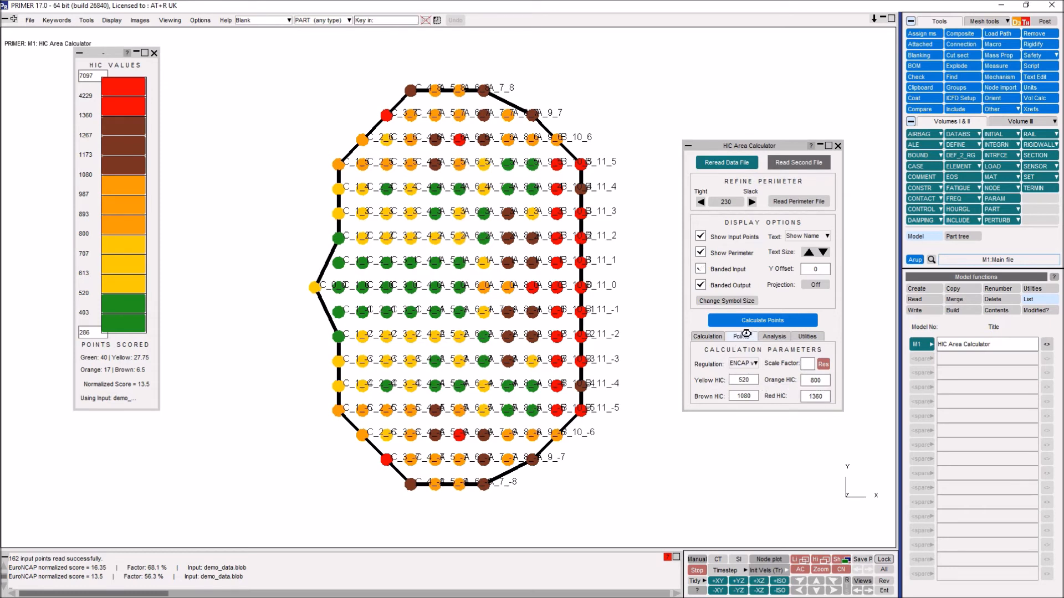
View the Adult, Child and Cyclist impact points separately, and restore the points shown to All.
click(741, 336)
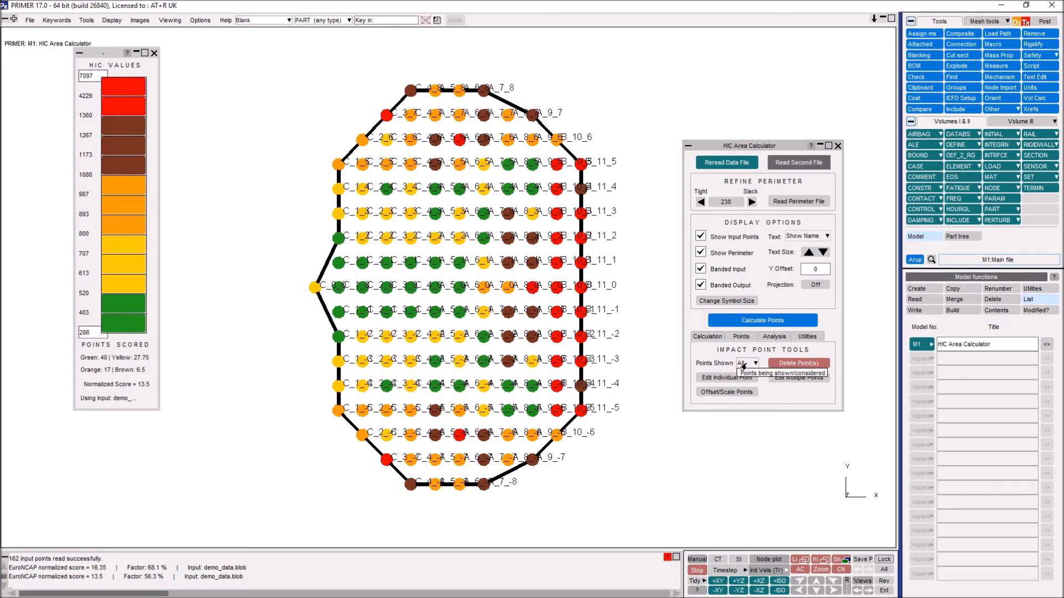
click(741, 365)
click(744, 385)
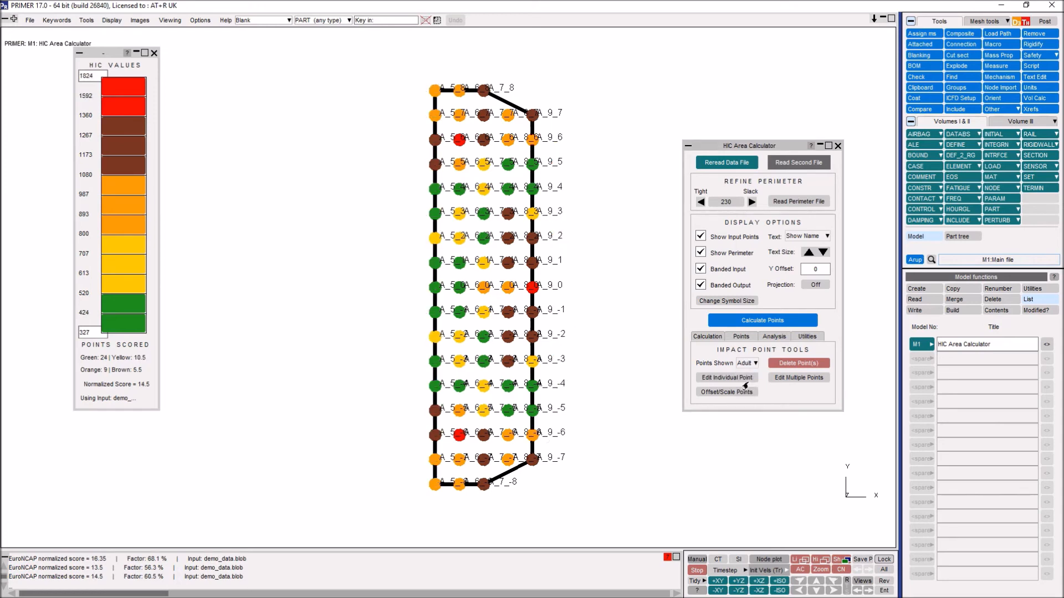
click(743, 363)
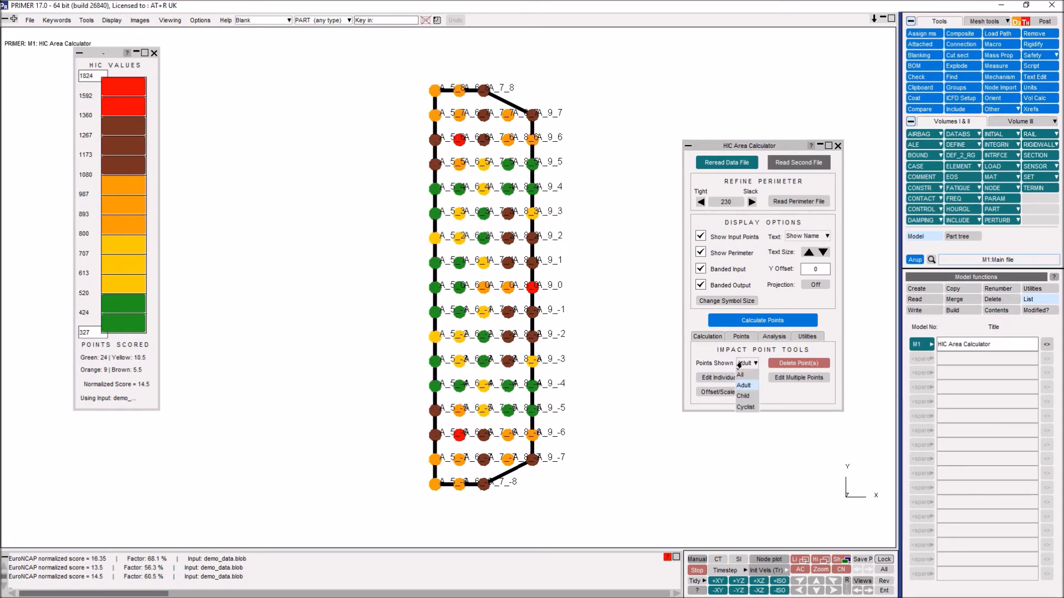
click(745, 396)
click(746, 364)
click(745, 407)
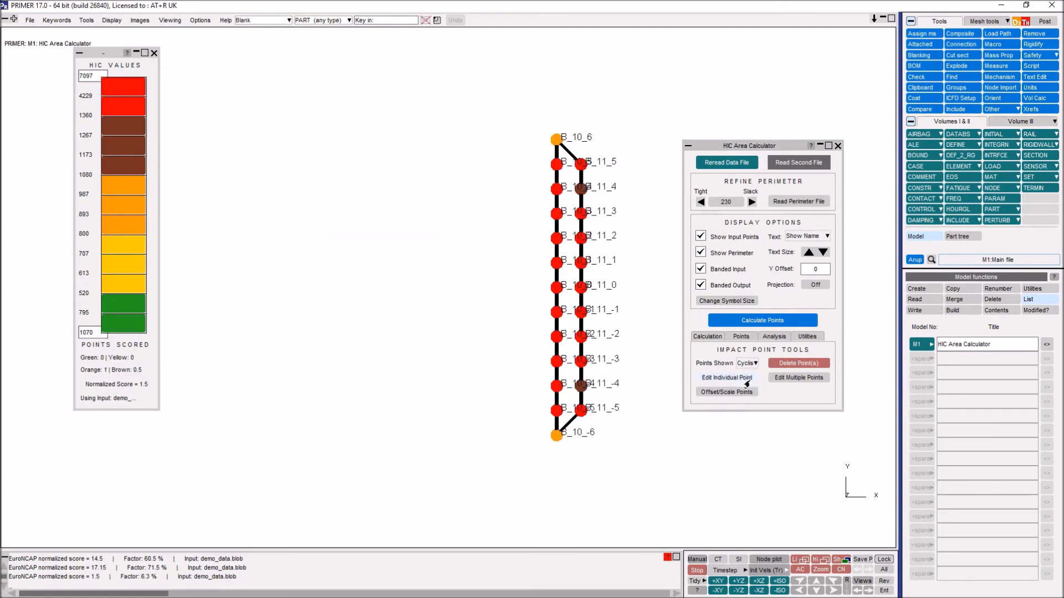
click(746, 364)
click(742, 375)
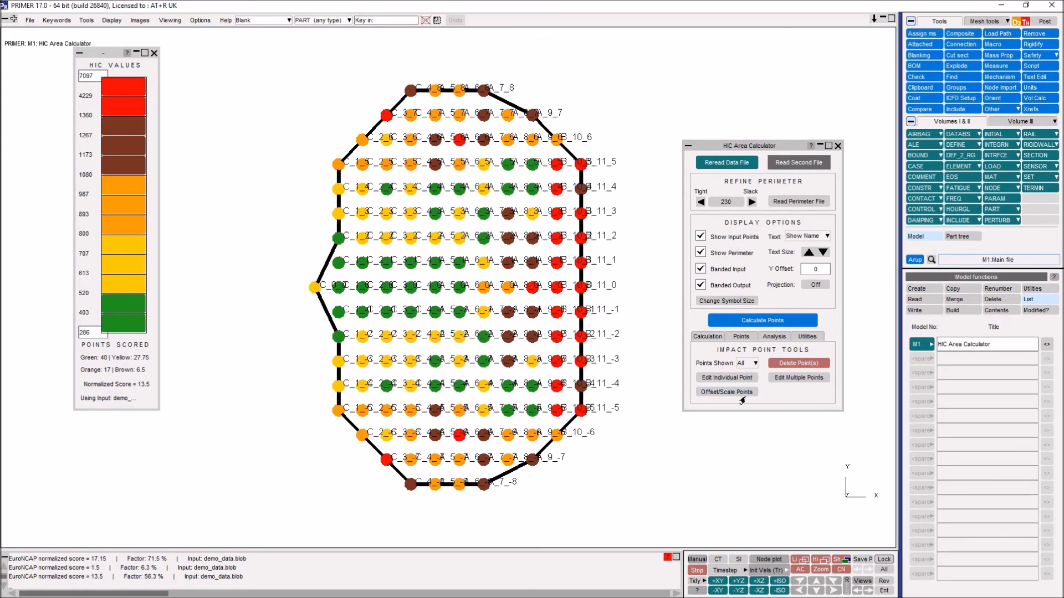
Start a Target Score analysis with a target ENCAP score of 16.
click(771, 337)
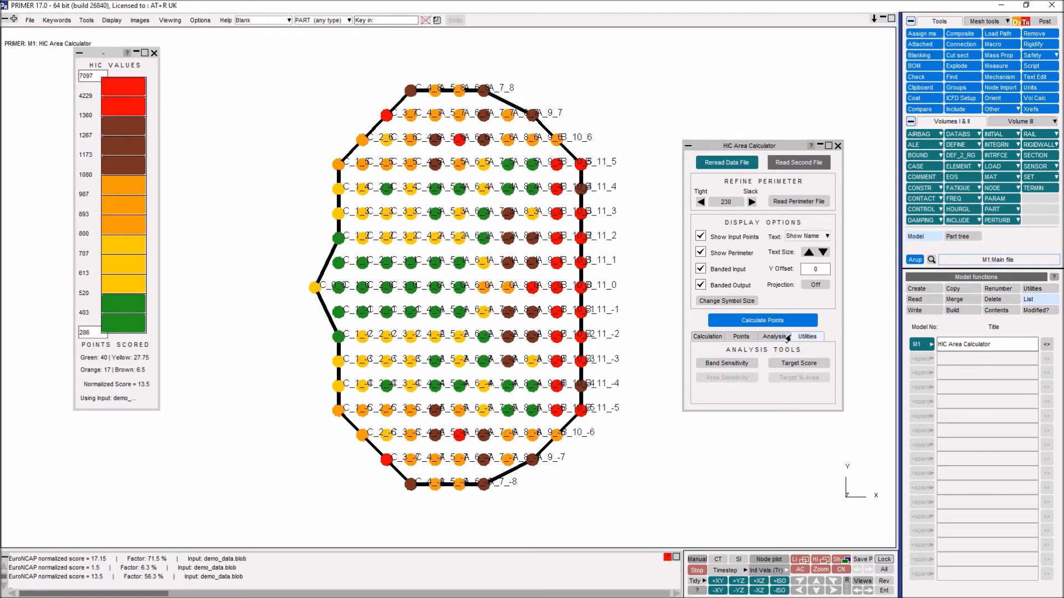
click(810, 364)
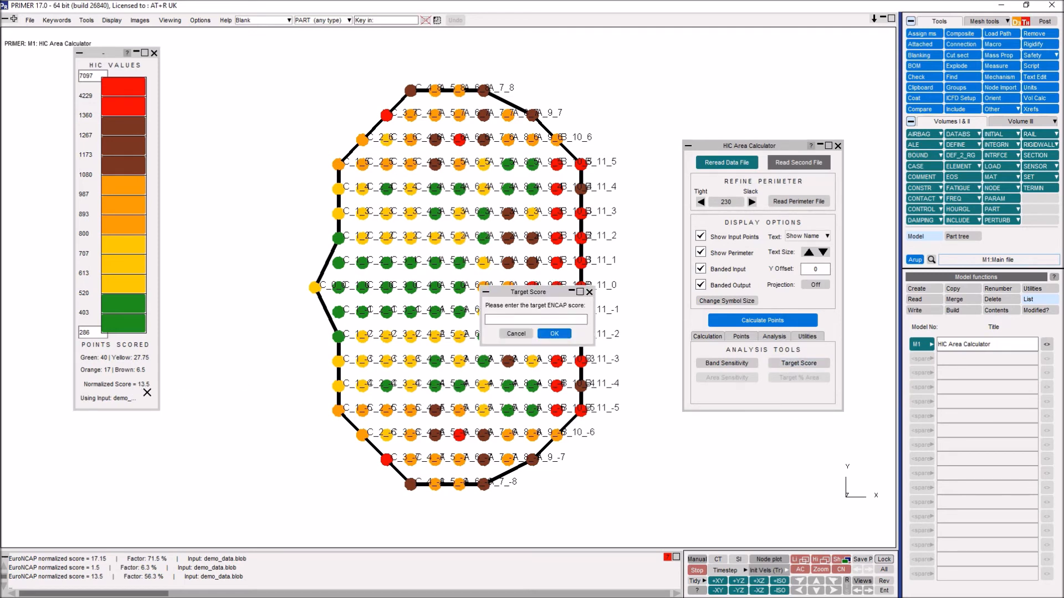
click(501, 321)
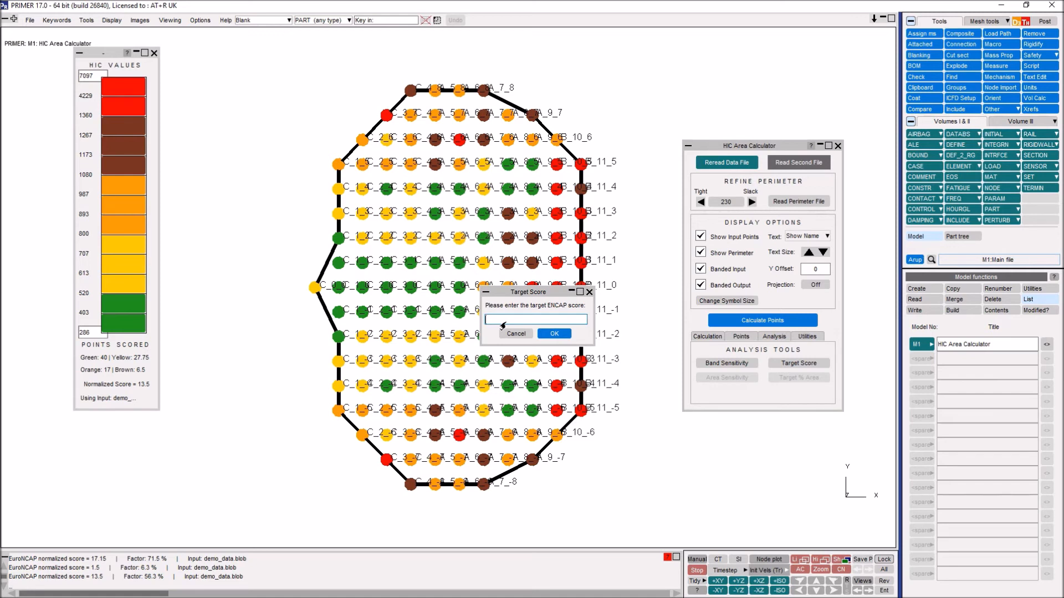
text(16)
click(553, 335)
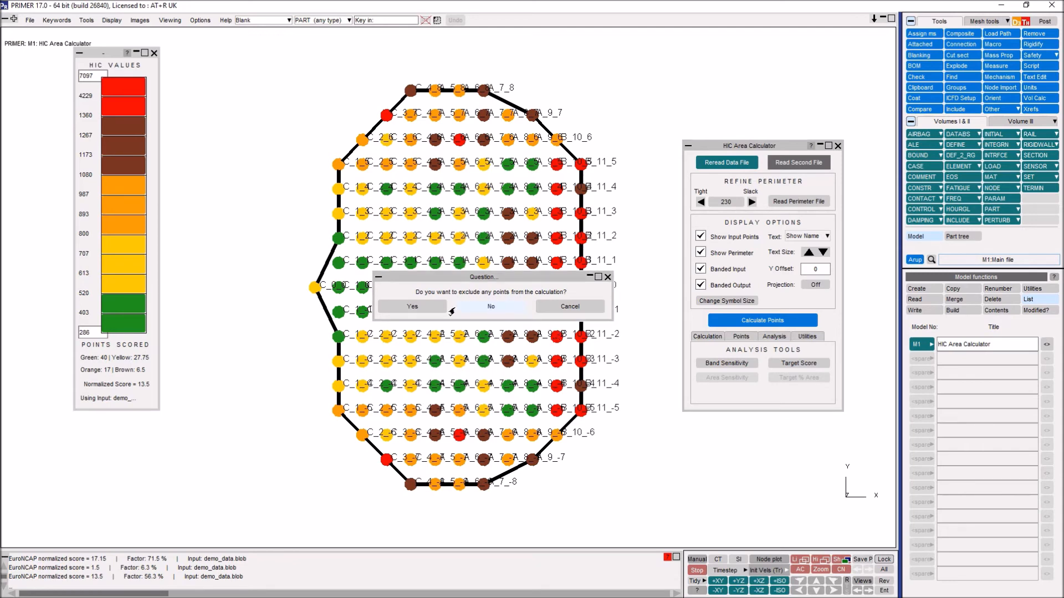
Exclude the two uppermost rows of impact points to run the Target Score calculation, and close its result display.
click(412, 307)
drag(325, 52, 570, 132)
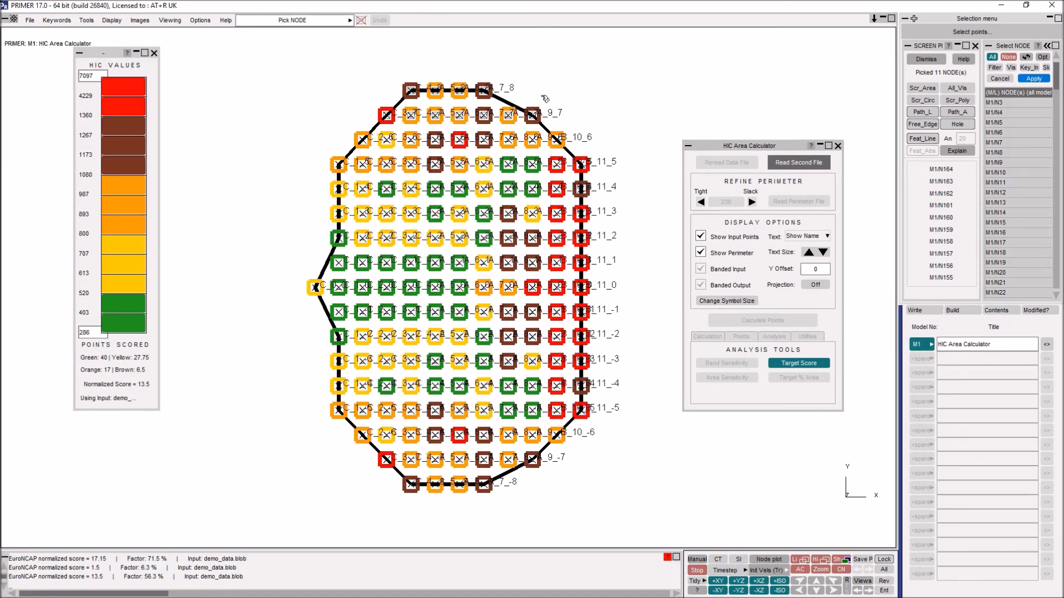
click(1033, 79)
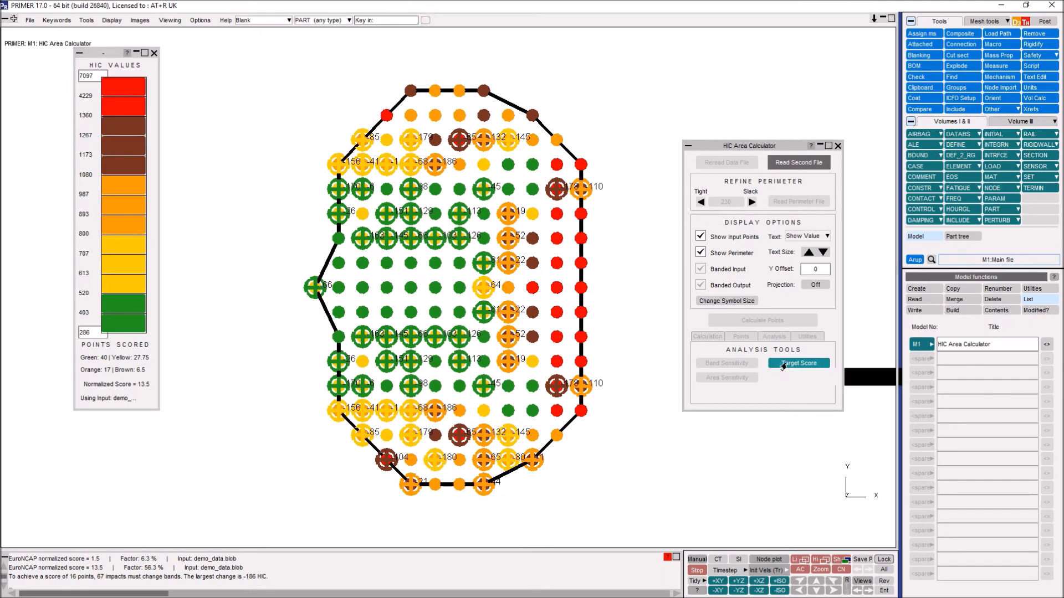
click(783, 364)
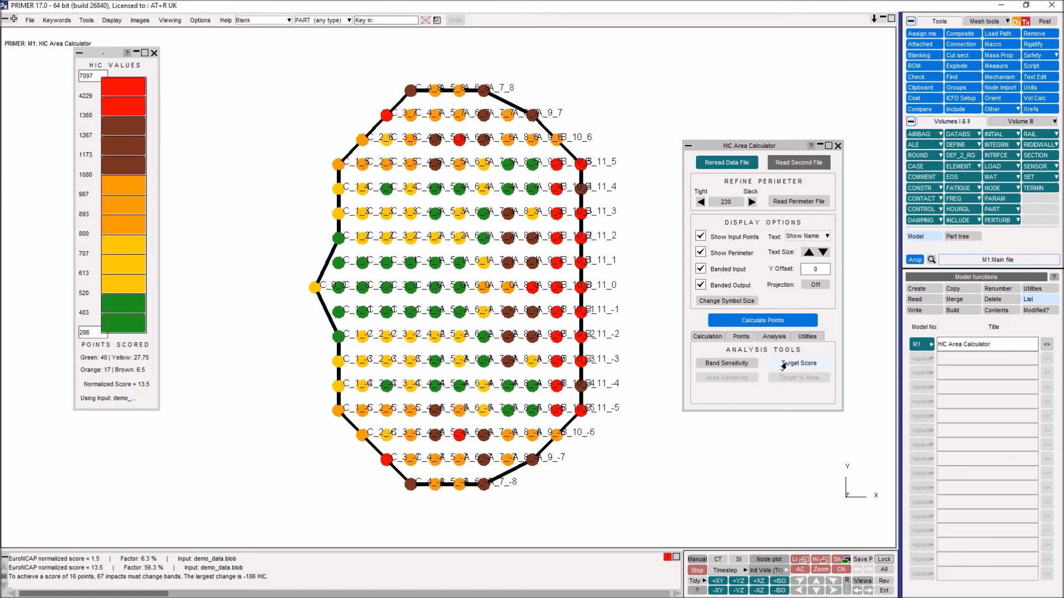
Run Band Sensitivity with a HIC proximity of 50 for points close to getting better, and close its highlighting.
click(723, 364)
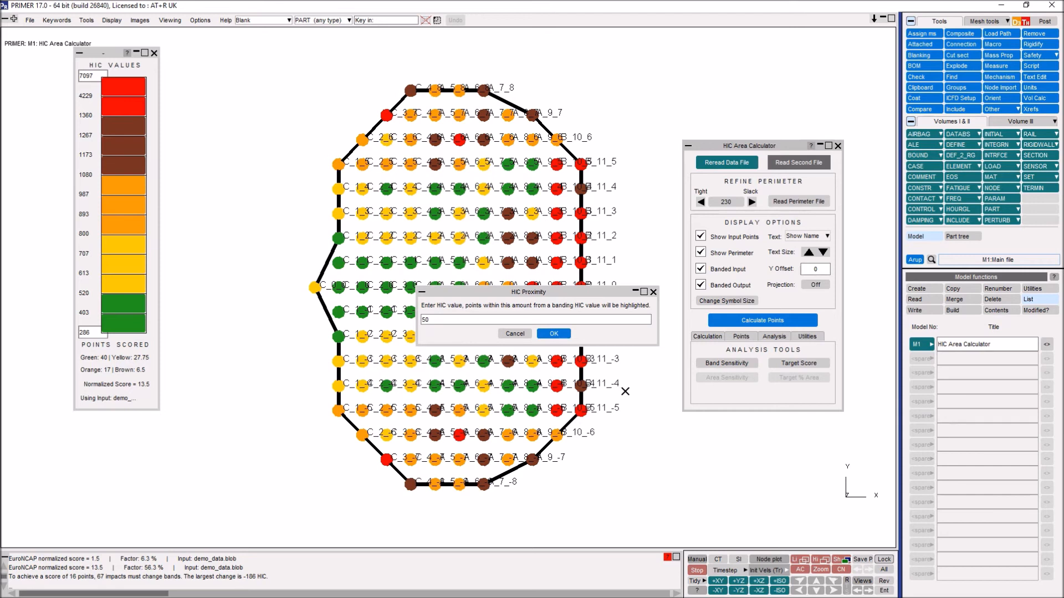
click(556, 334)
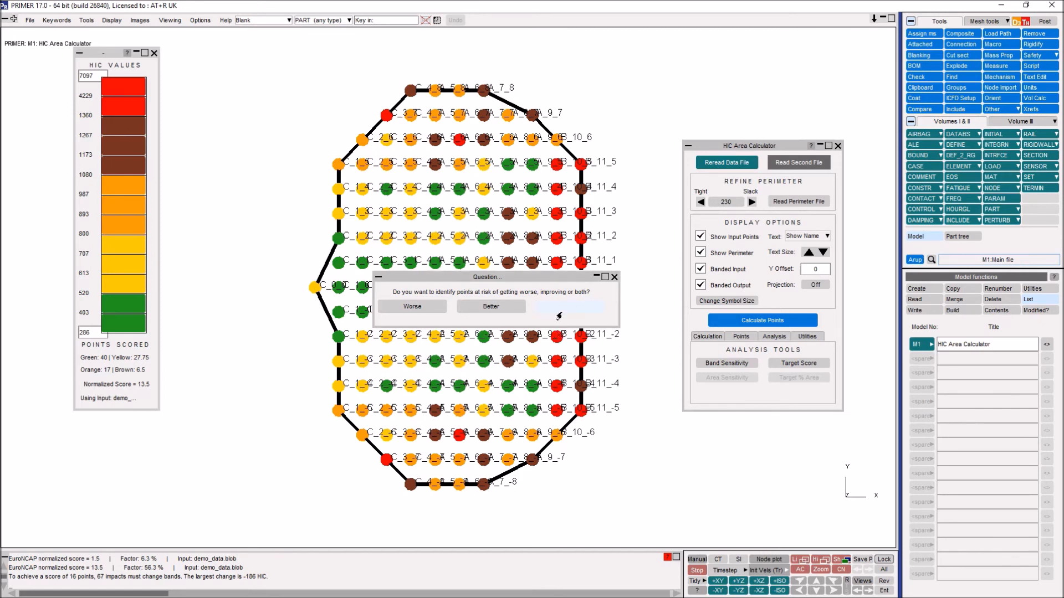
click(482, 308)
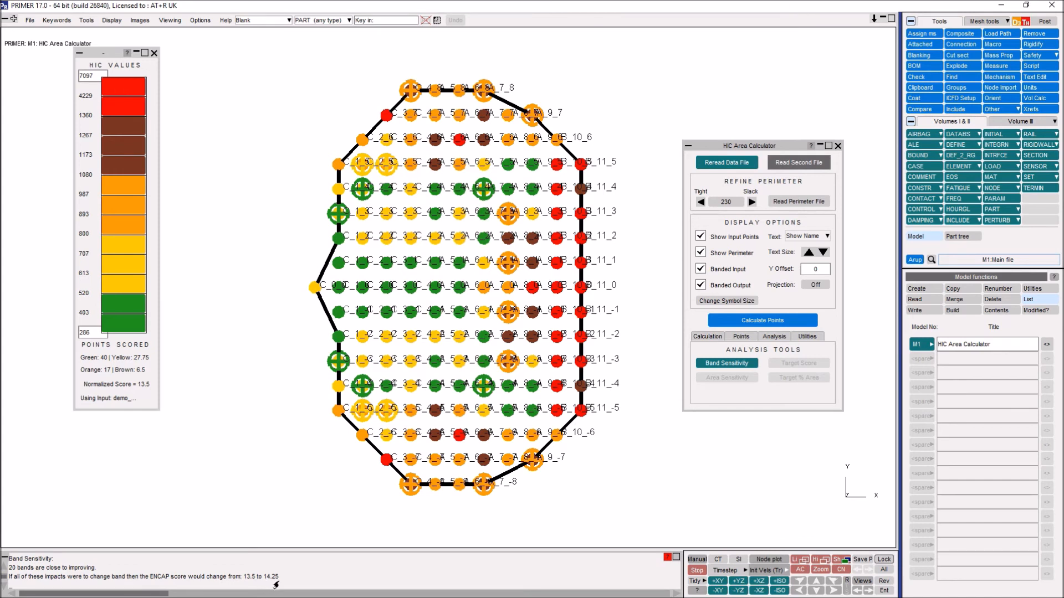
click(729, 365)
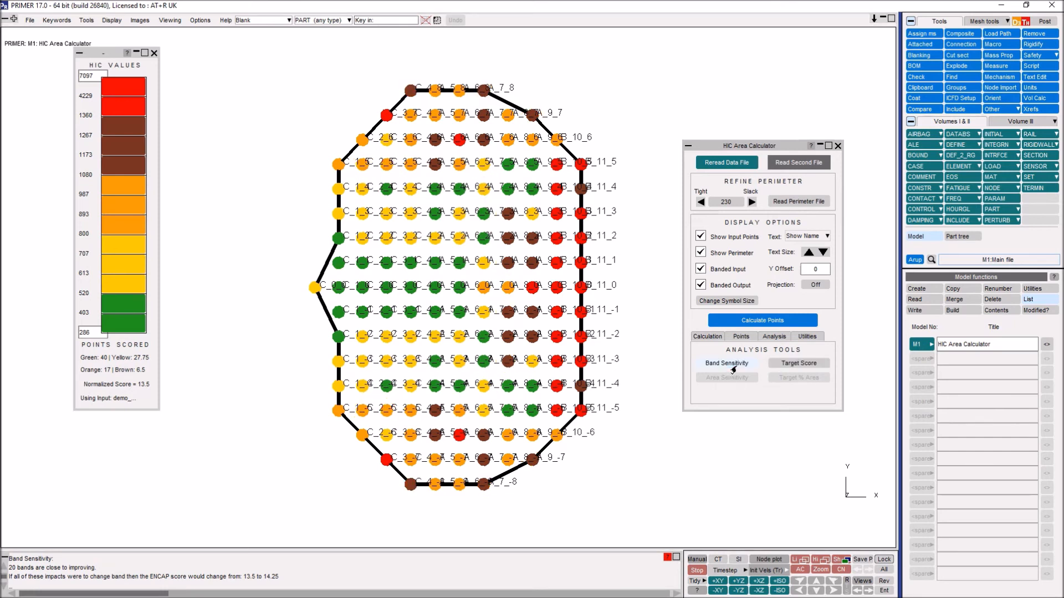
Display the HIC tool utilities.
click(809, 339)
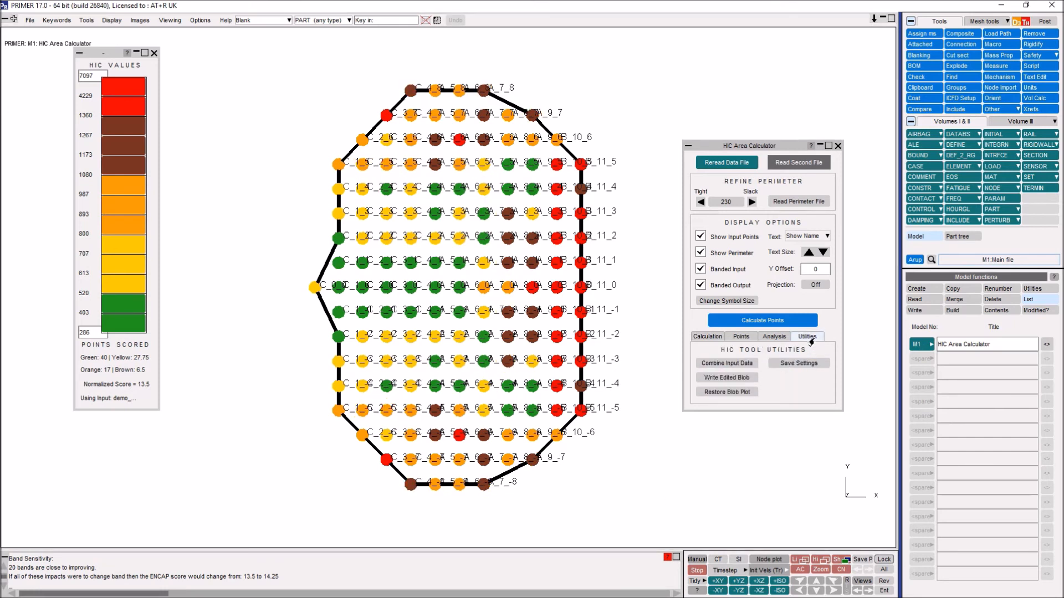
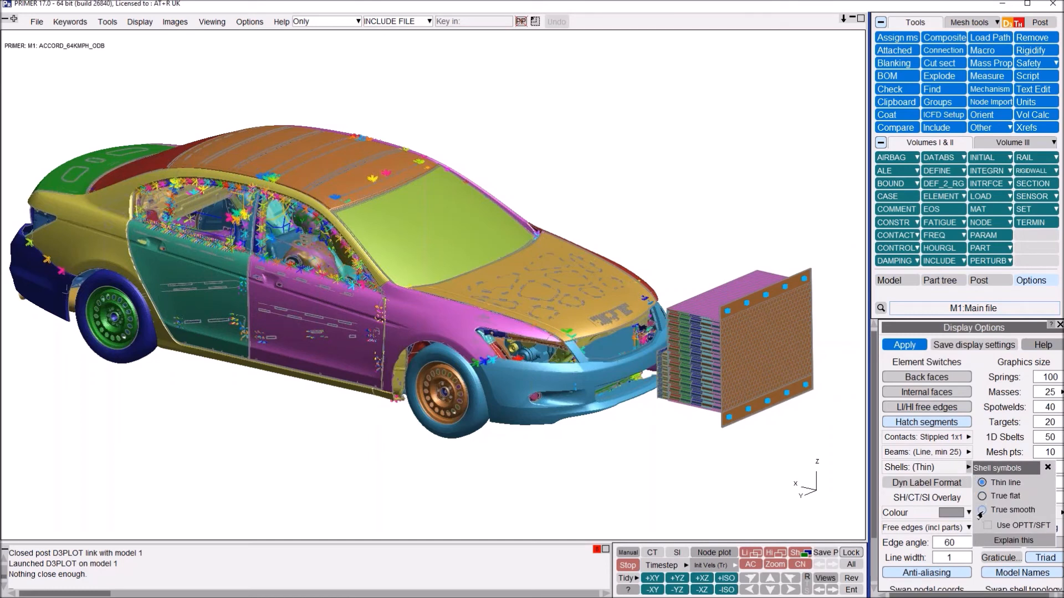
Set the shell display of the car model to True smooth and close the shell symbol options.
click(981, 511)
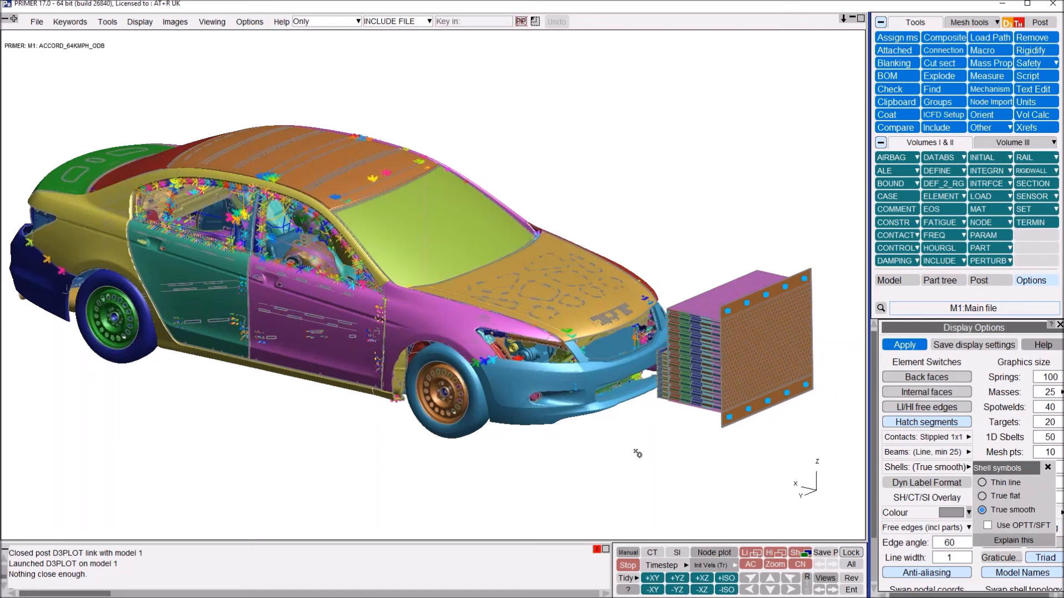
click(528, 383)
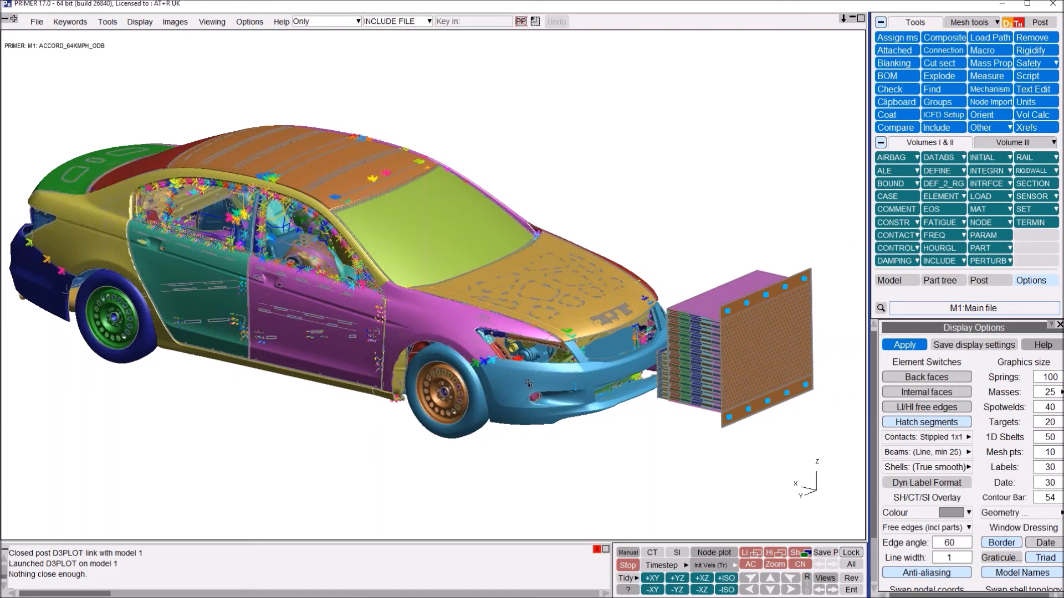
Isolate the front bumper's include file and examine the inside of its grille up close.
click(531, 392)
shift+drag(547, 347, 645, 305)
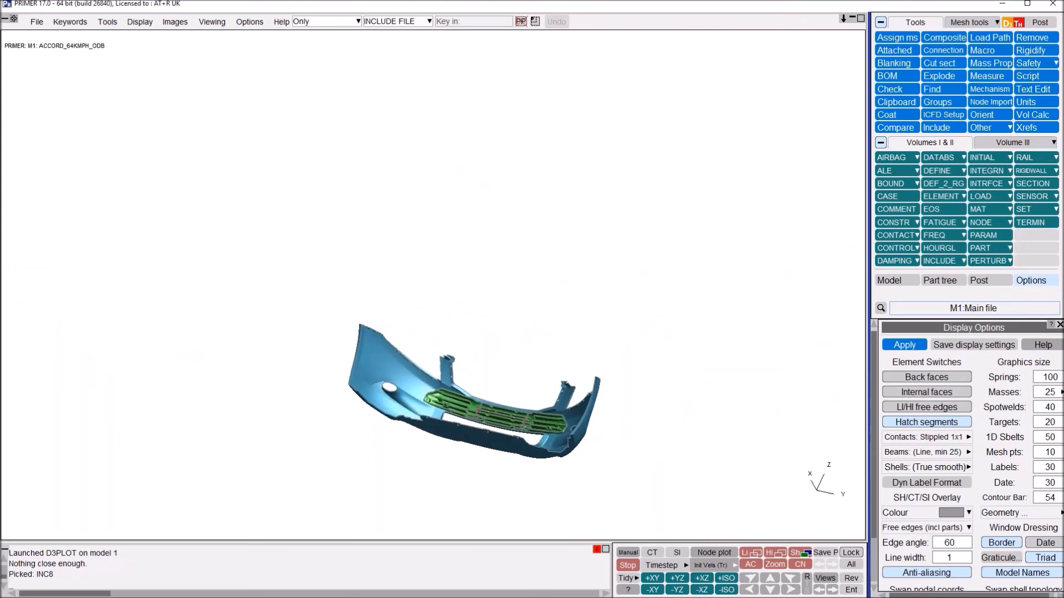
key(z)
drag(391, 348, 605, 483)
scroll(489, 351, up, 2)
scroll(489, 351, up, 3)
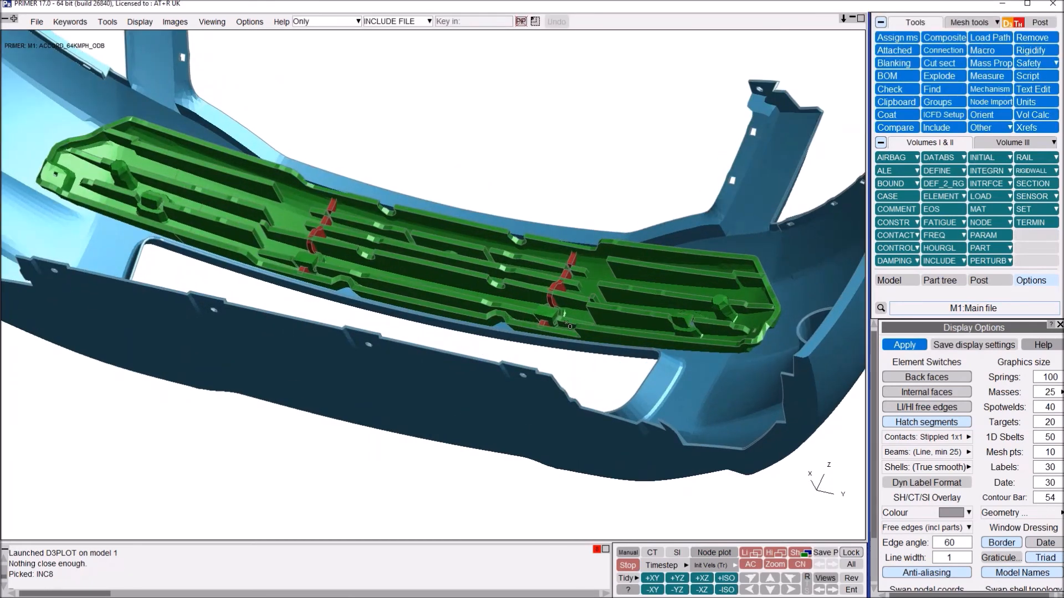
Compare the bumper shells as Thin line, and return the shell display to True smooth.
click(918, 468)
click(982, 483)
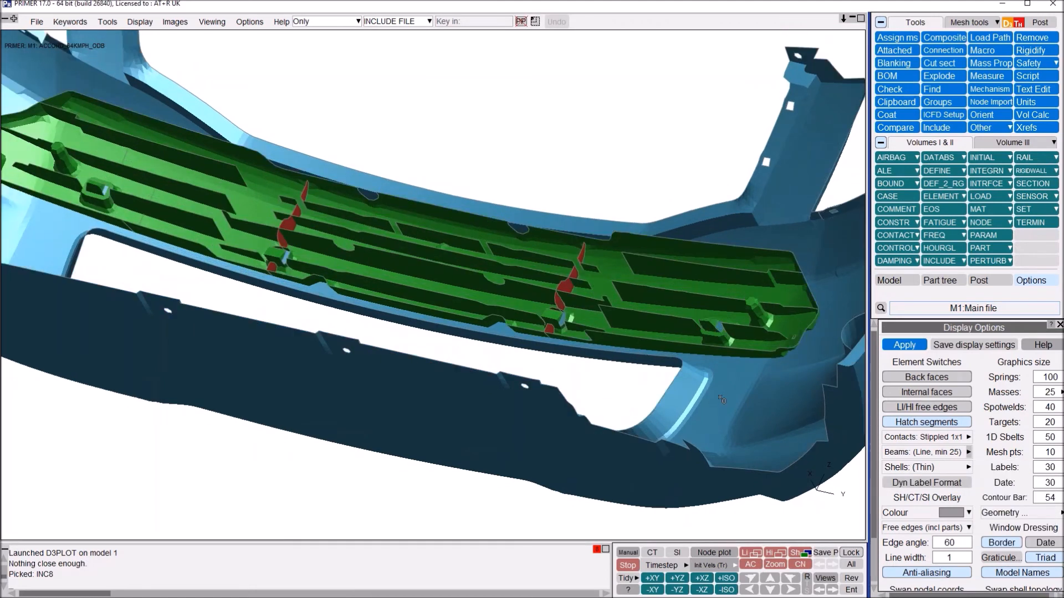
click(920, 469)
click(982, 509)
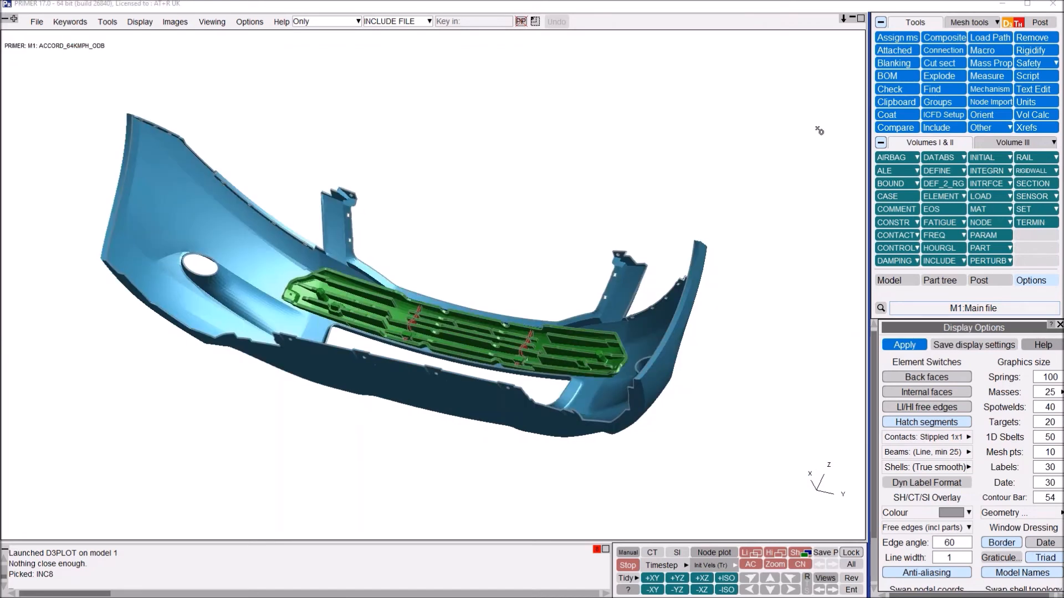
Open the post-processing functions for the model's linked D3PLOT results.
click(1032, 23)
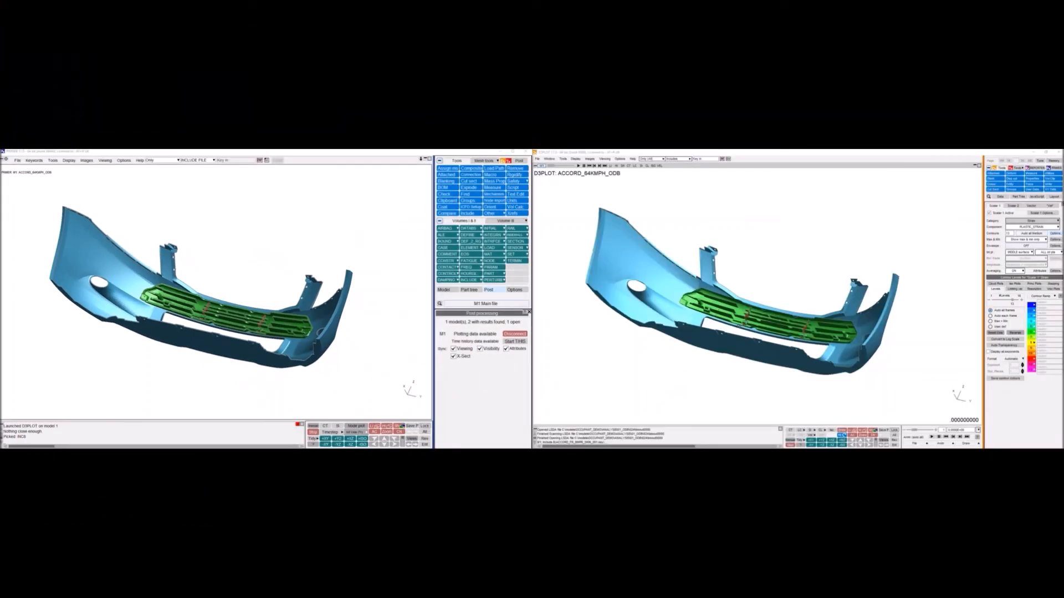
In D3PLOT, set quick picking to parts and draw the front energy absorber's shells with thickness.
shift+drag(740, 327, 740, 353)
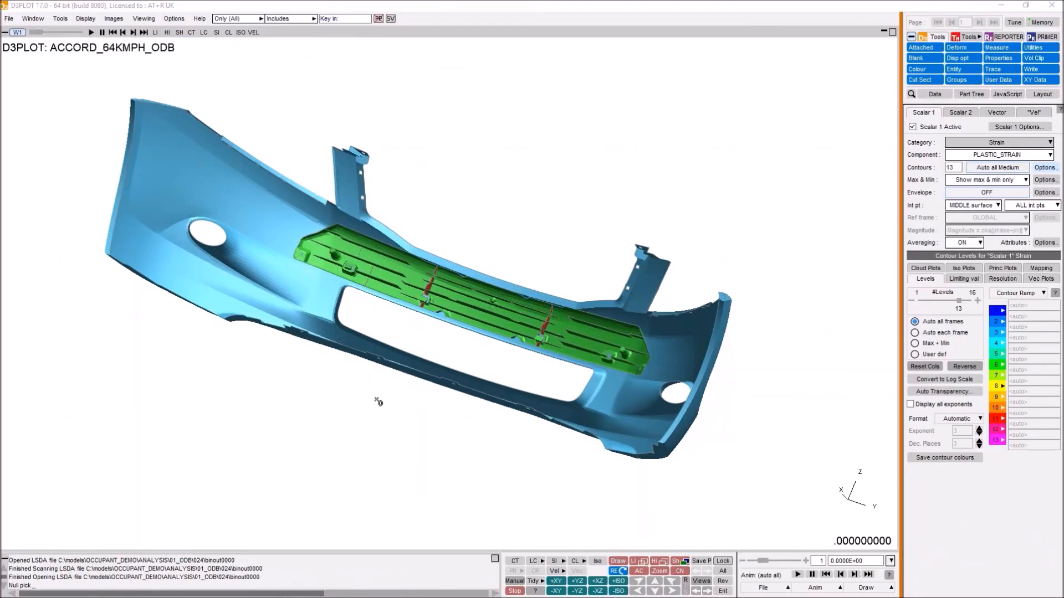
click(285, 18)
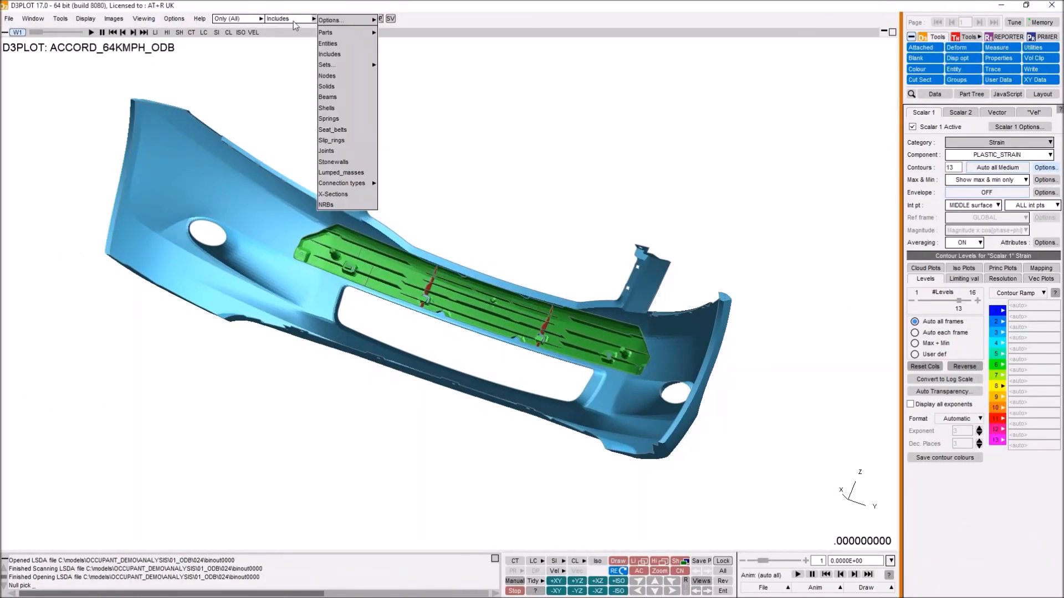
click(325, 34)
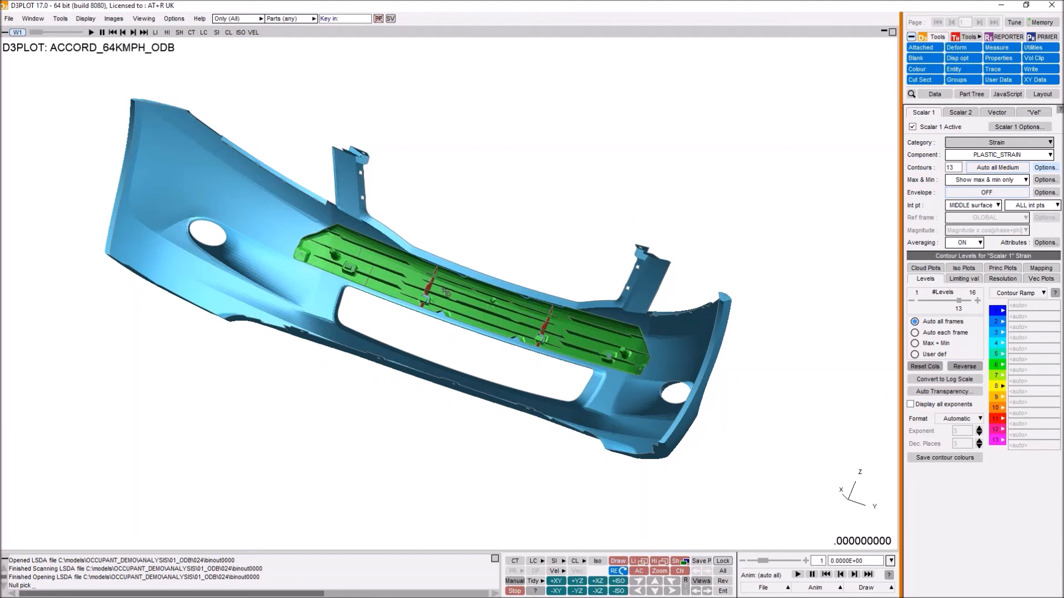
right_click(446, 293)
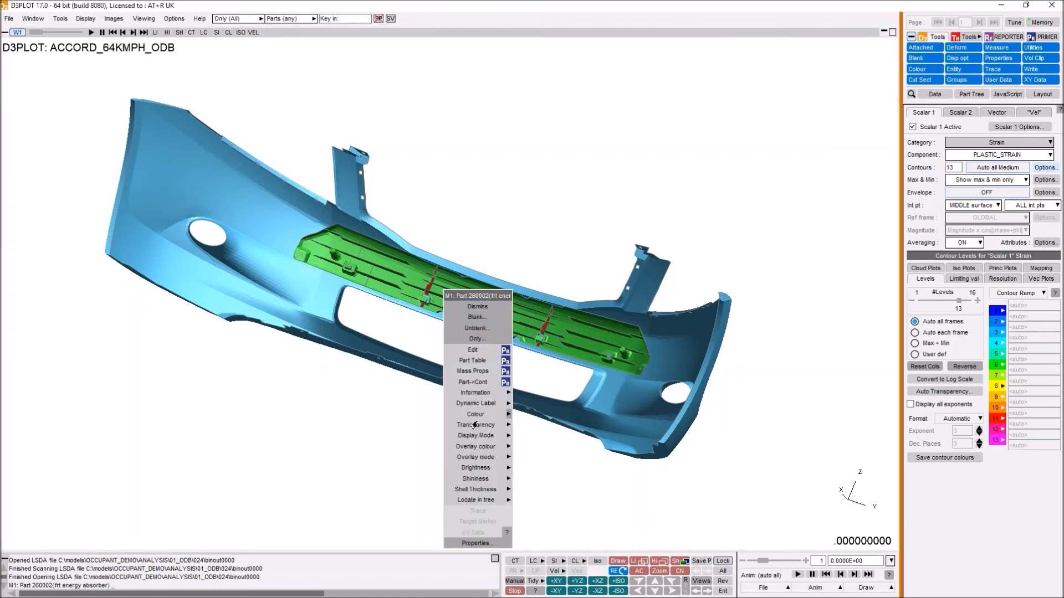
mouse_move(480, 491)
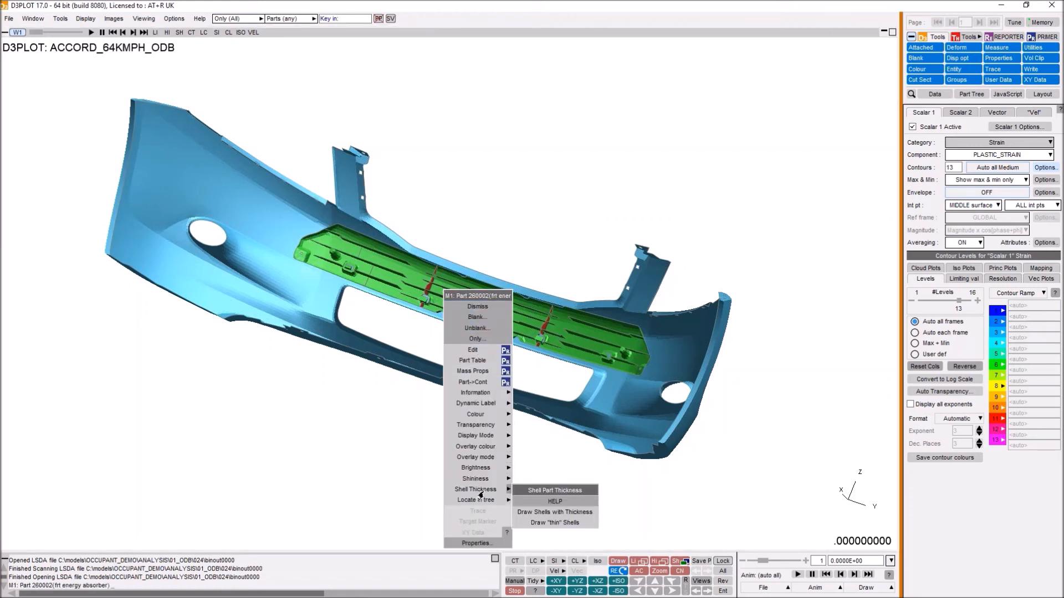
click(535, 512)
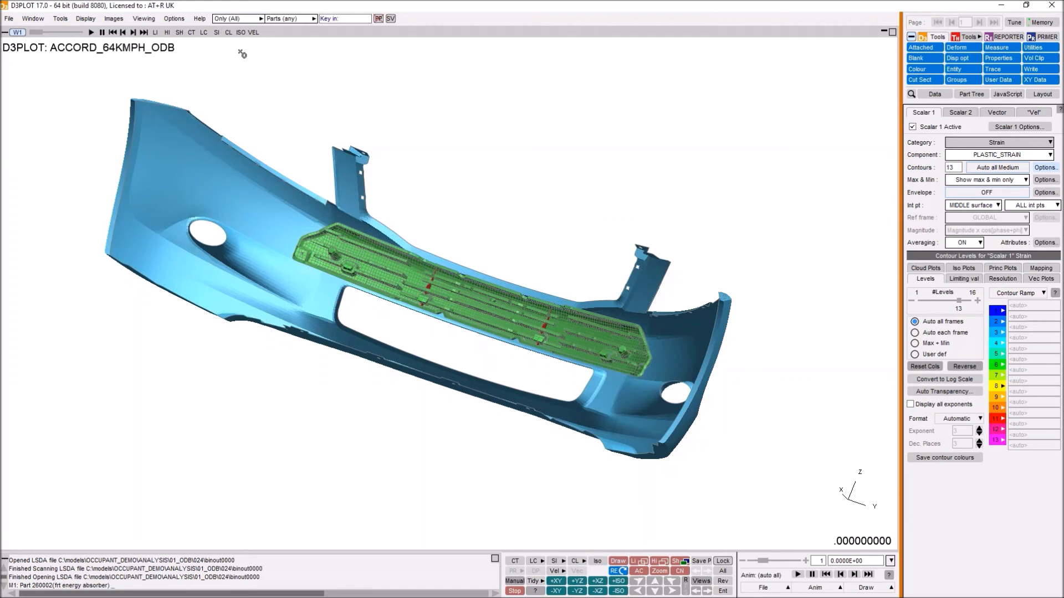
Draw the shells of all visible front bumper parts with thickness using one area selection.
click(260, 18)
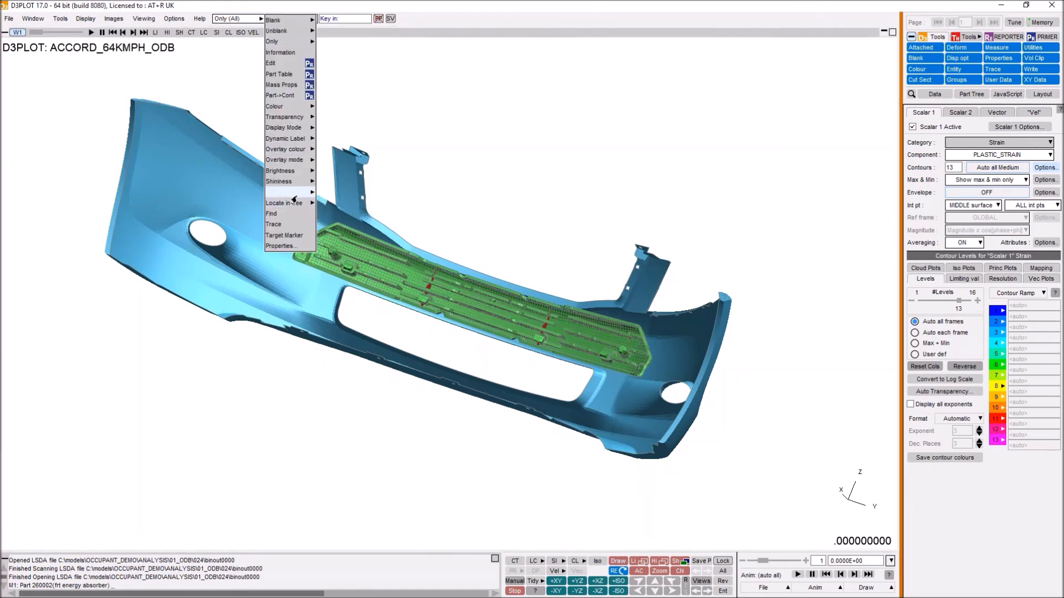
mouse_move(293, 194)
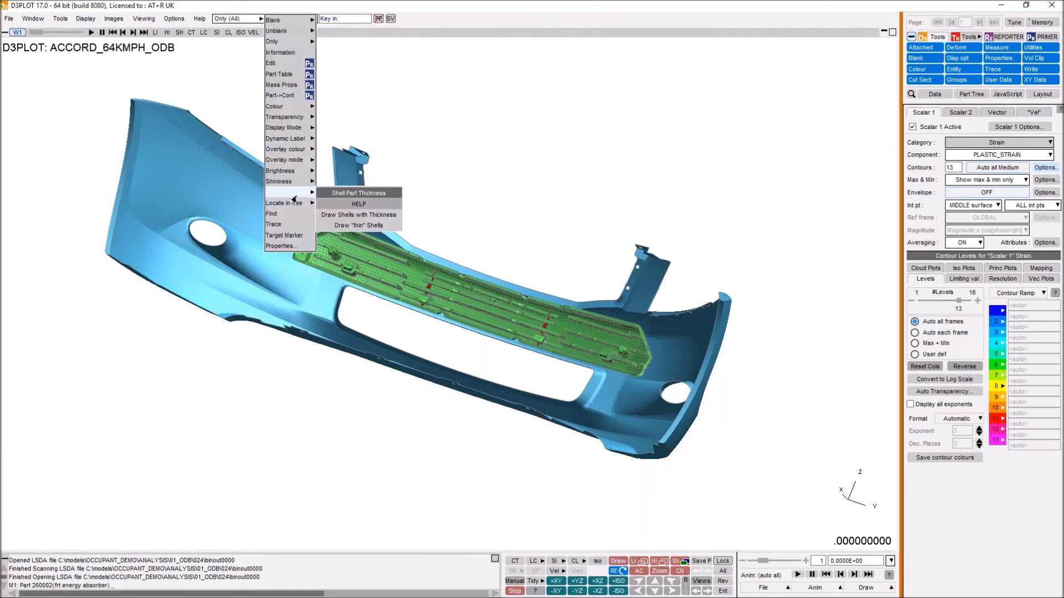
click(369, 216)
drag(47, 69, 654, 366)
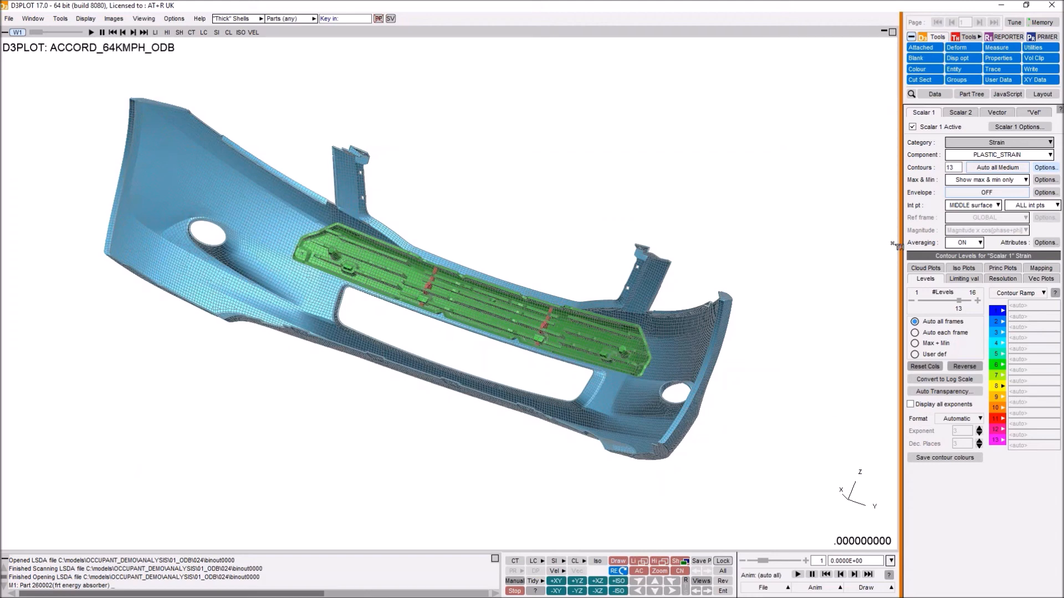
Apply drawing shells with thickness to the entire ACCORD_64KMPH_ODB model.
click(971, 95)
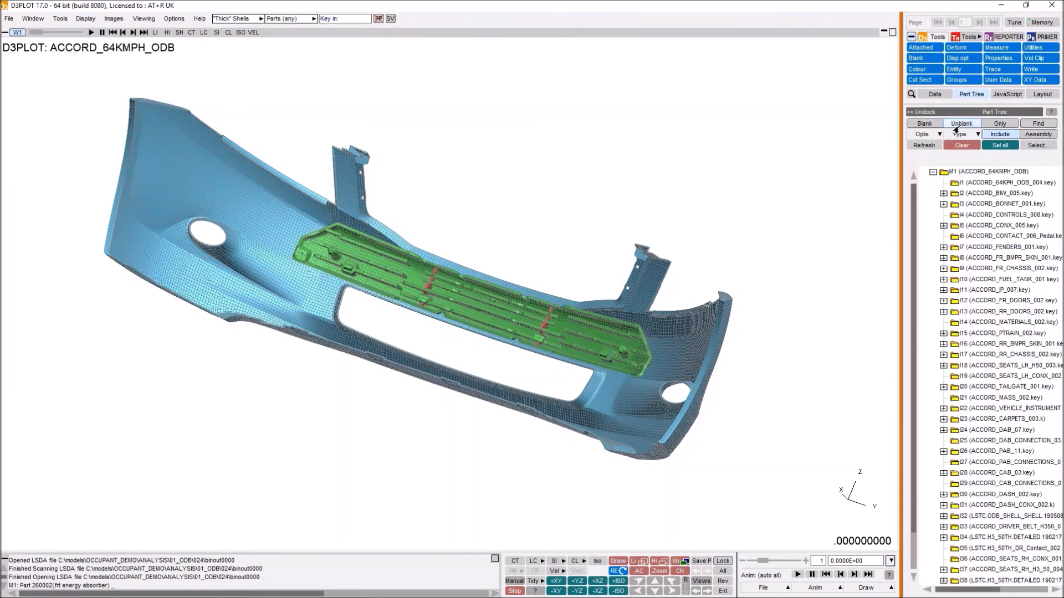
right_click(946, 173)
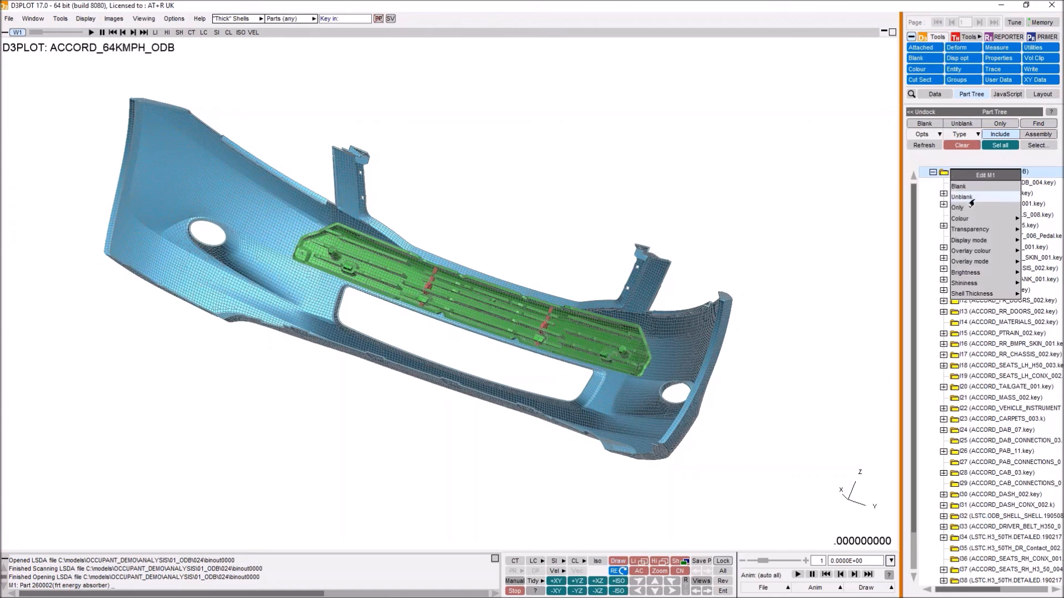
mouse_move(971, 296)
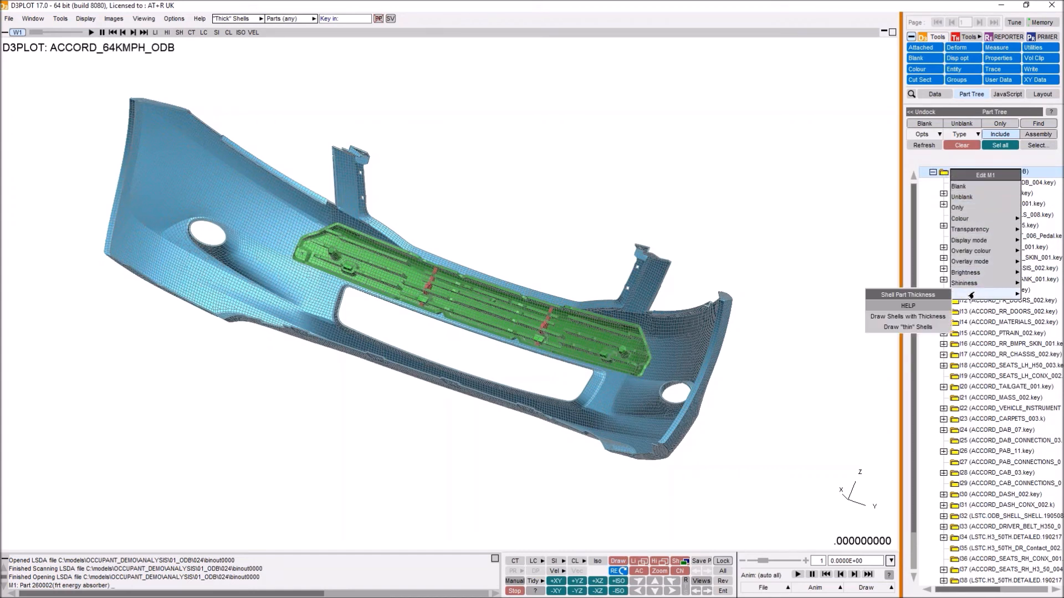
click(888, 319)
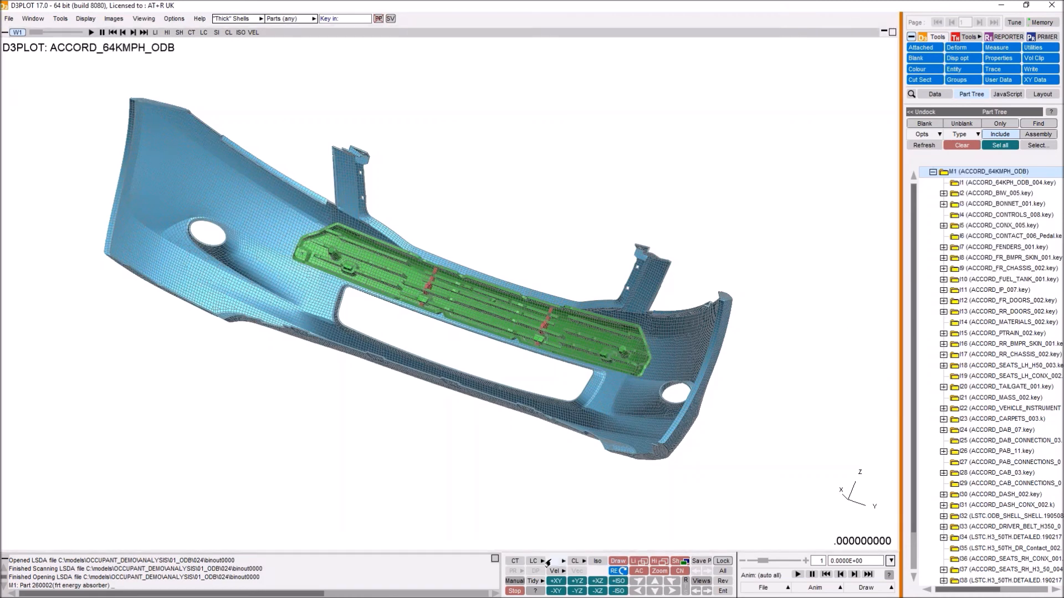
Show the plastic strain contours at state 4 and examine the crushed bumper's shell thickness up close.
drag(763, 561, 819, 561)
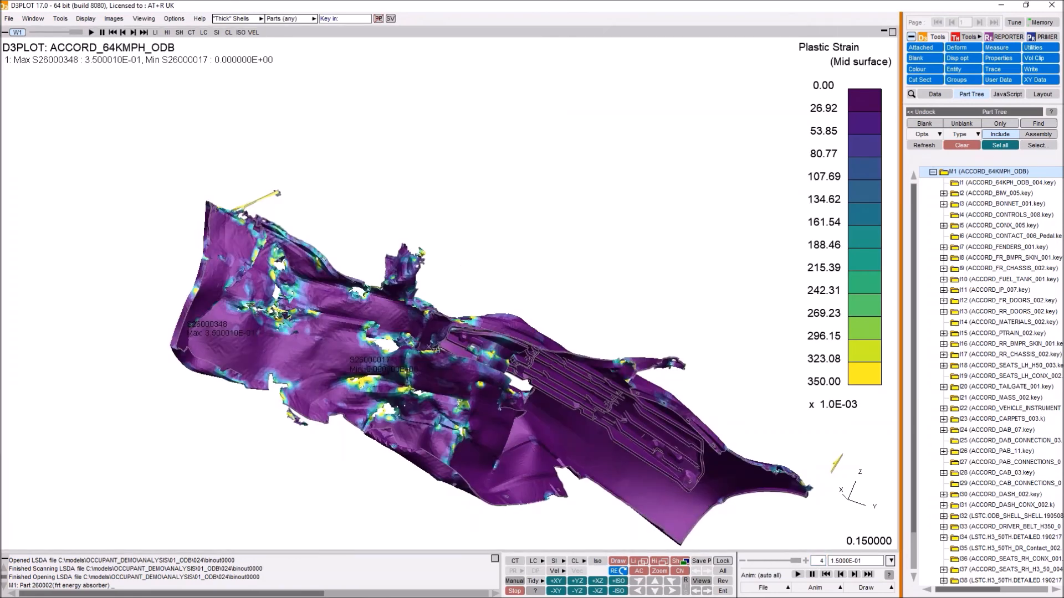
scroll(408, 308, up, 5)
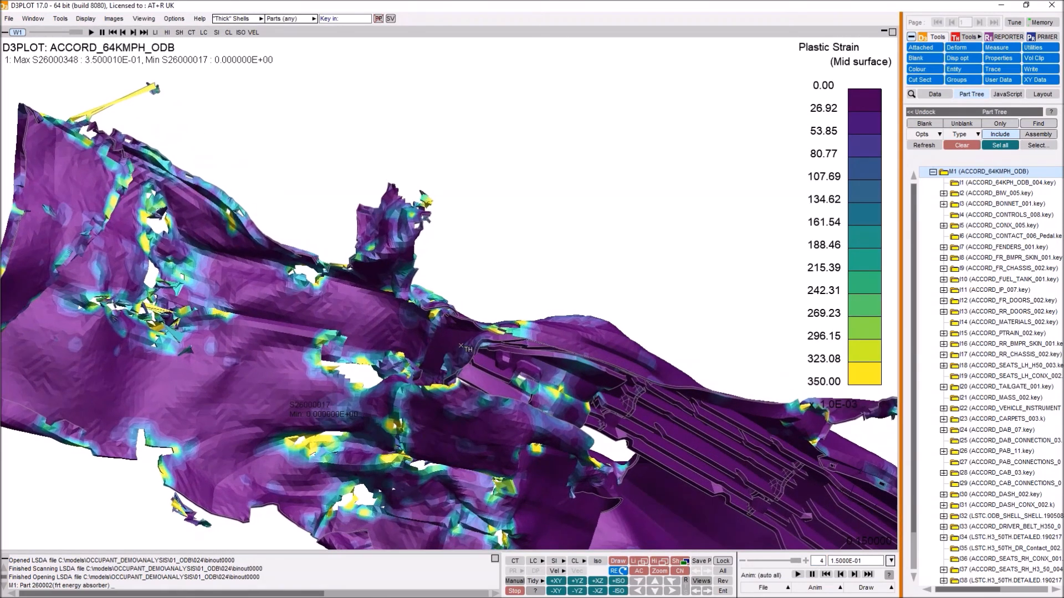
shift+drag(457, 290, 440, 231)
shift+middle_drag(440, 231, 450, 271)
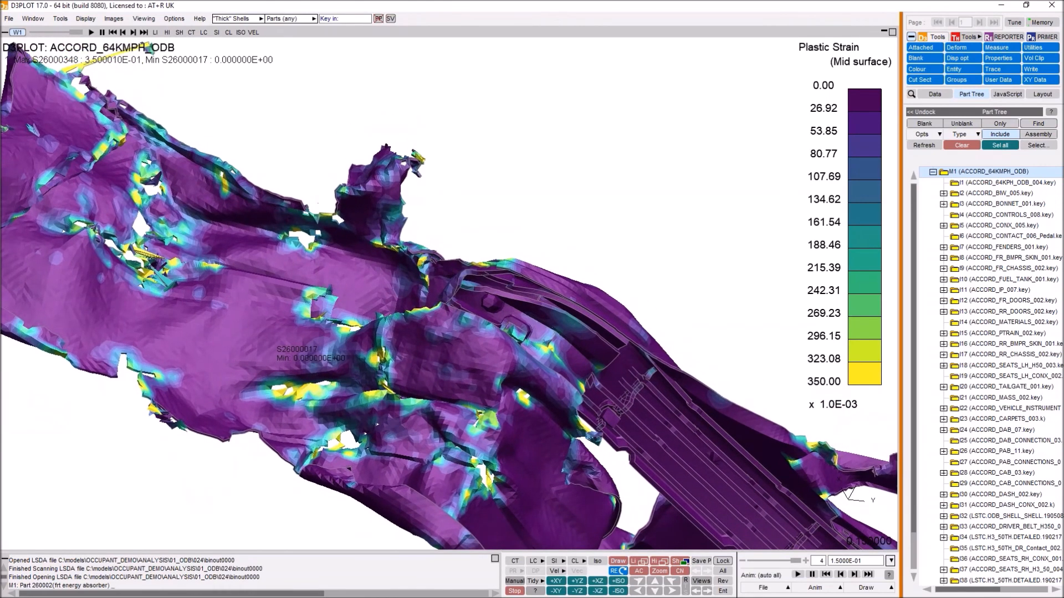
key(z)
drag(442, 238, 530, 302)
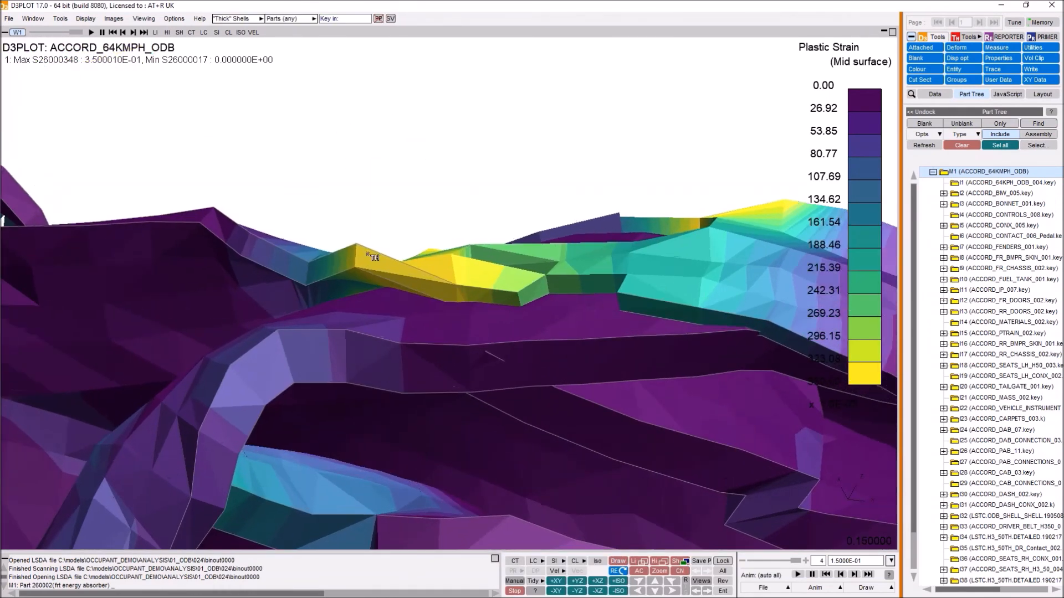
scroll(436, 323, up, 1)
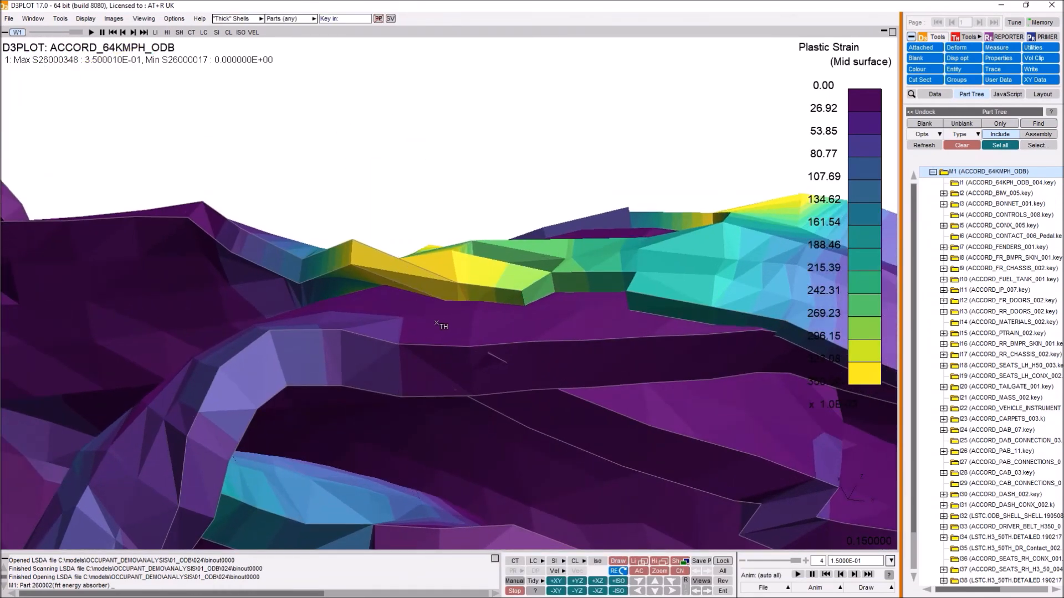
scroll(175, 204, up, 9)
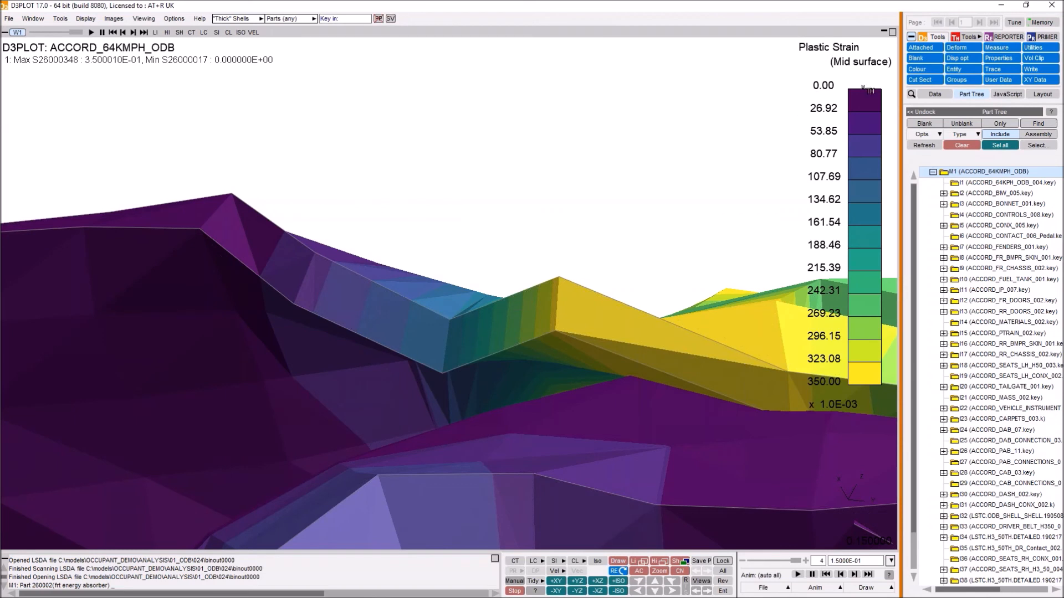
Set the plastic strain contours to the Top integration point.
click(935, 95)
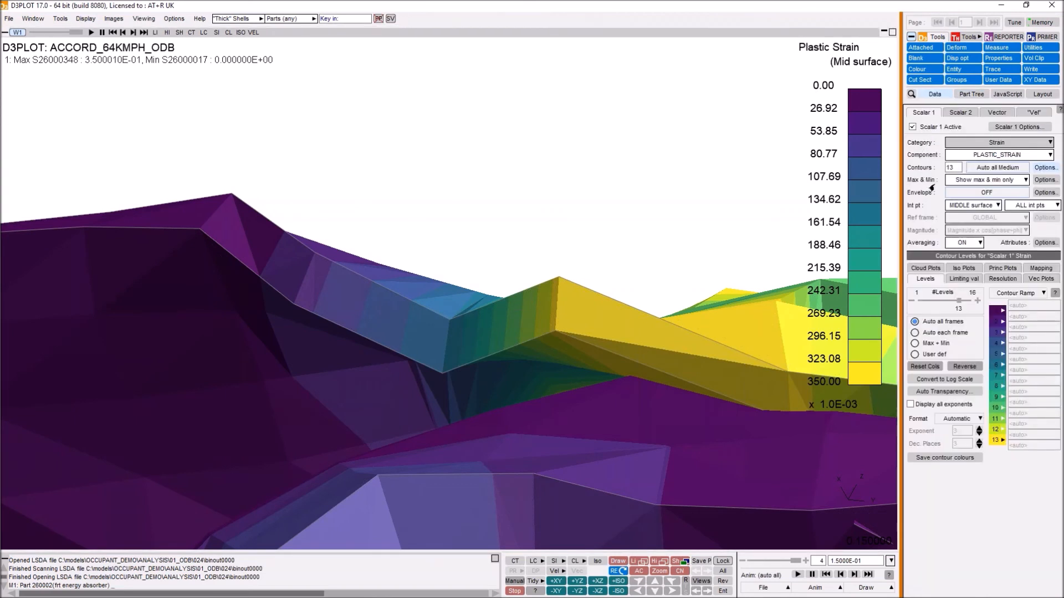
click(955, 206)
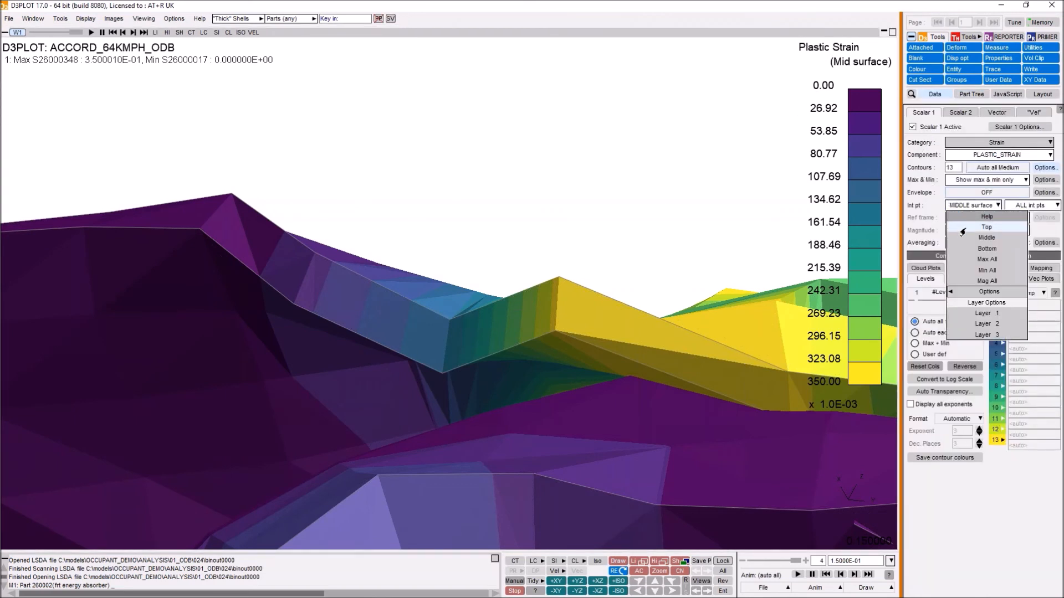
click(963, 229)
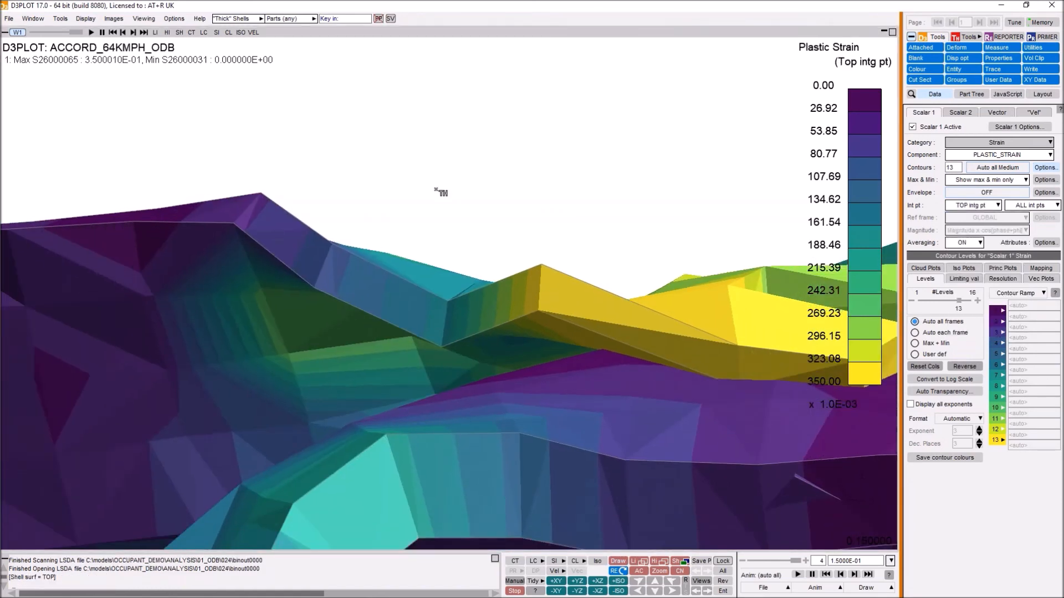
Examine the top-surface plastic strain on the crushed bumper's thick shells, both as a whole and up close.
shift+right_drag(436, 190, 432, 365)
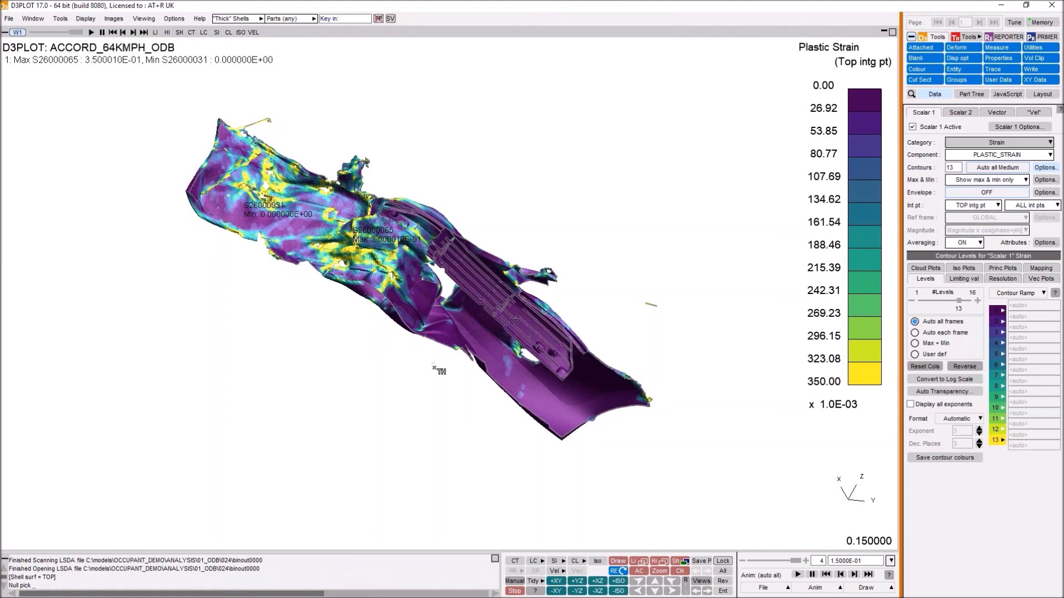
key(z)
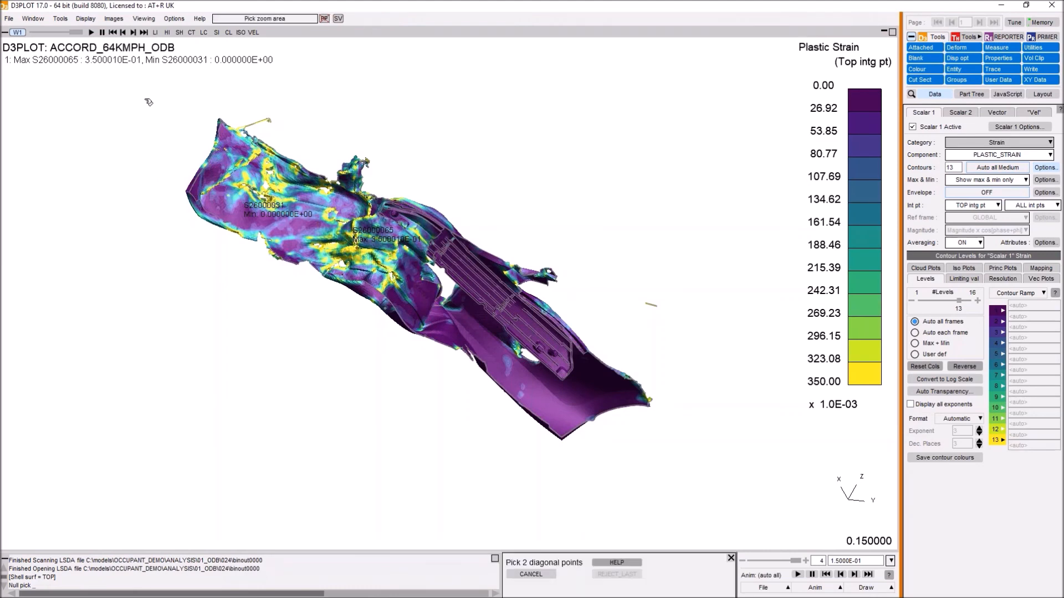
drag(146, 98, 359, 254)
shift+drag(474, 210, 538, 241)
shift+middle_drag(538, 241, 377, 267)
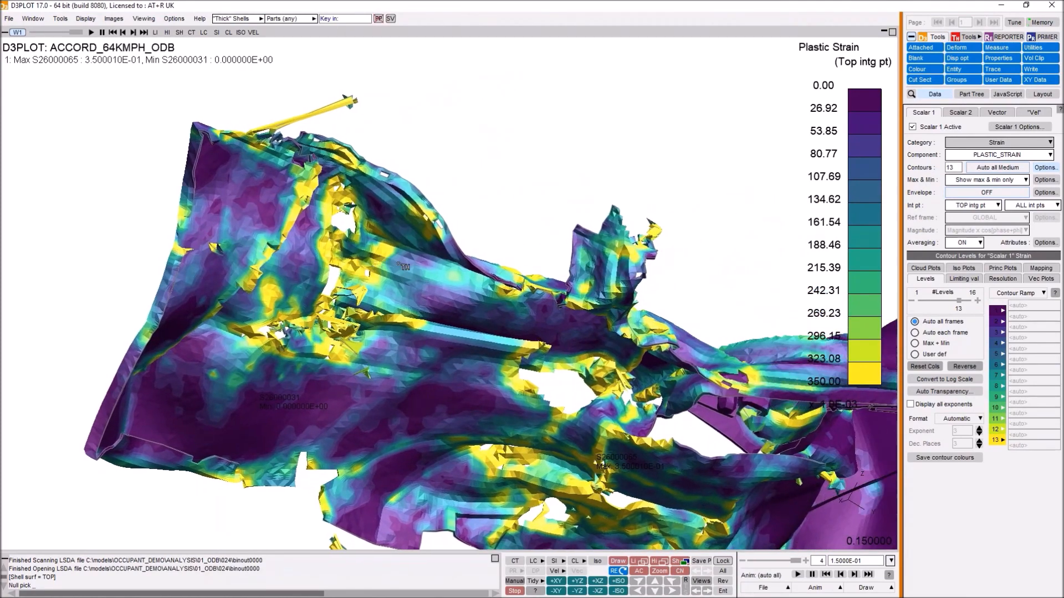
scroll(379, 267, up, 5)
shift+middle_drag(443, 261, 469, 276)
scroll(476, 271, up, 4)
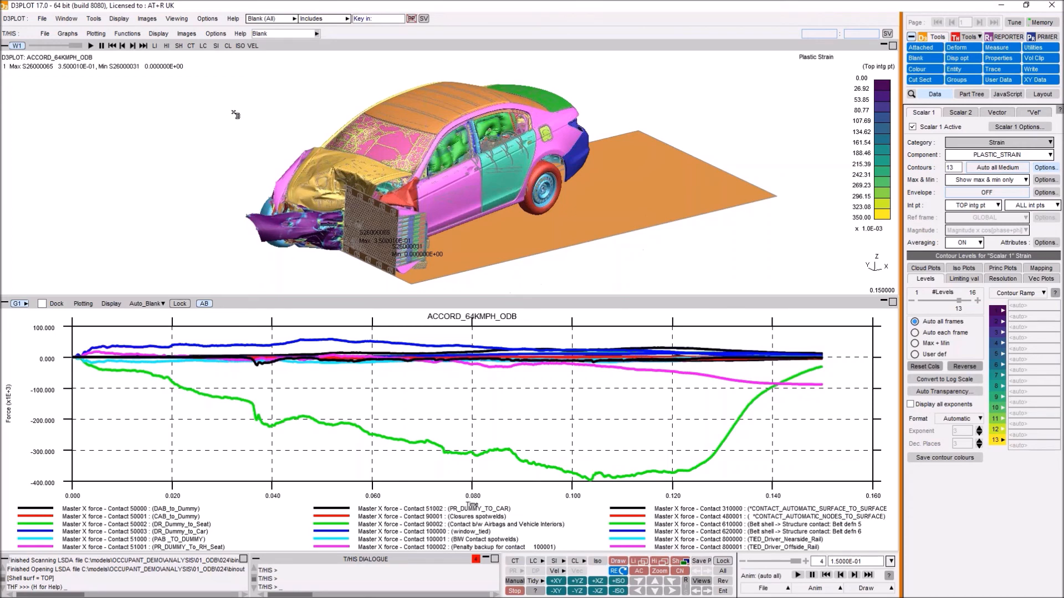
Display only the front doors' include file of the car model.
click(263, 20)
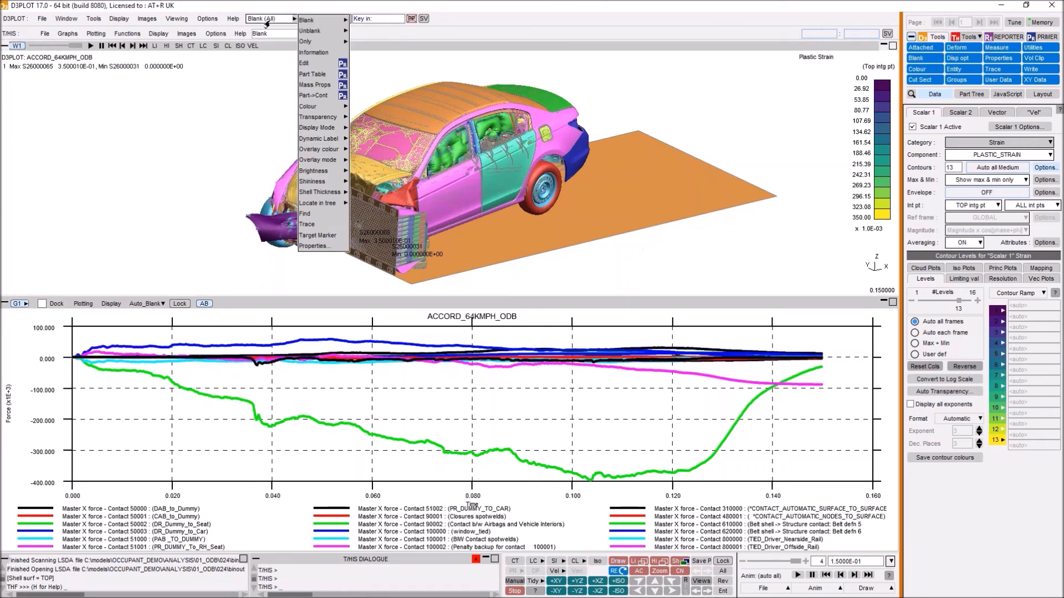
click(305, 41)
click(448, 198)
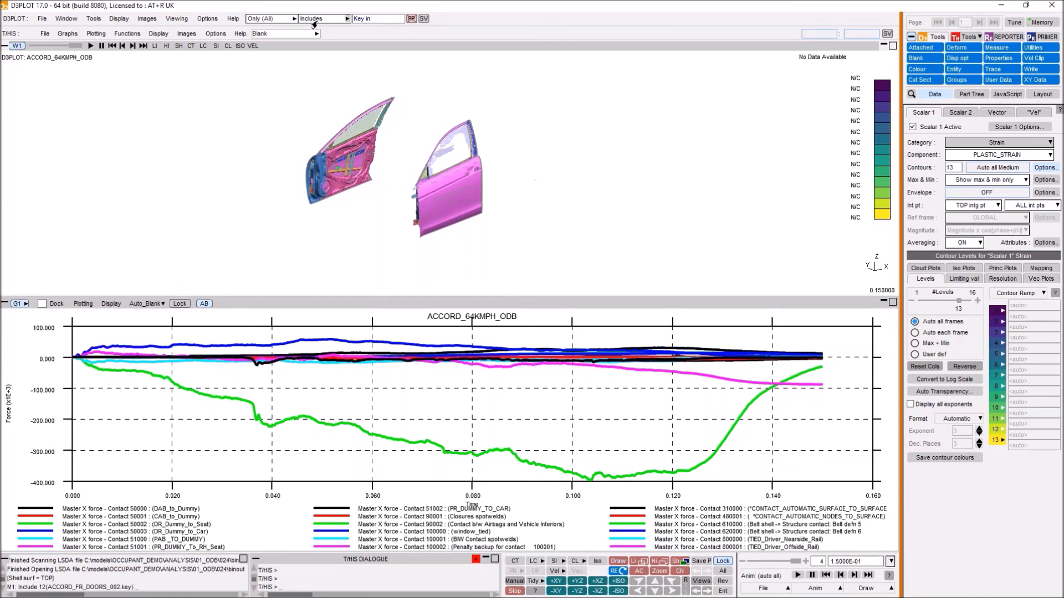
Set quick picking to blank parts and blank several panel and window parts of the front doors.
click(271, 22)
click(305, 22)
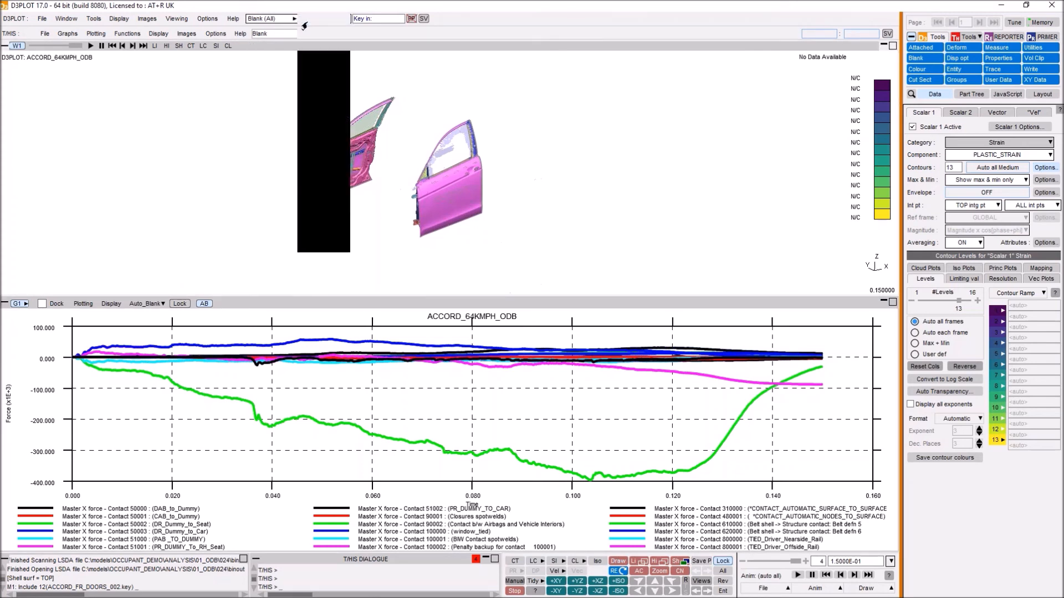
click(306, 22)
click(359, 32)
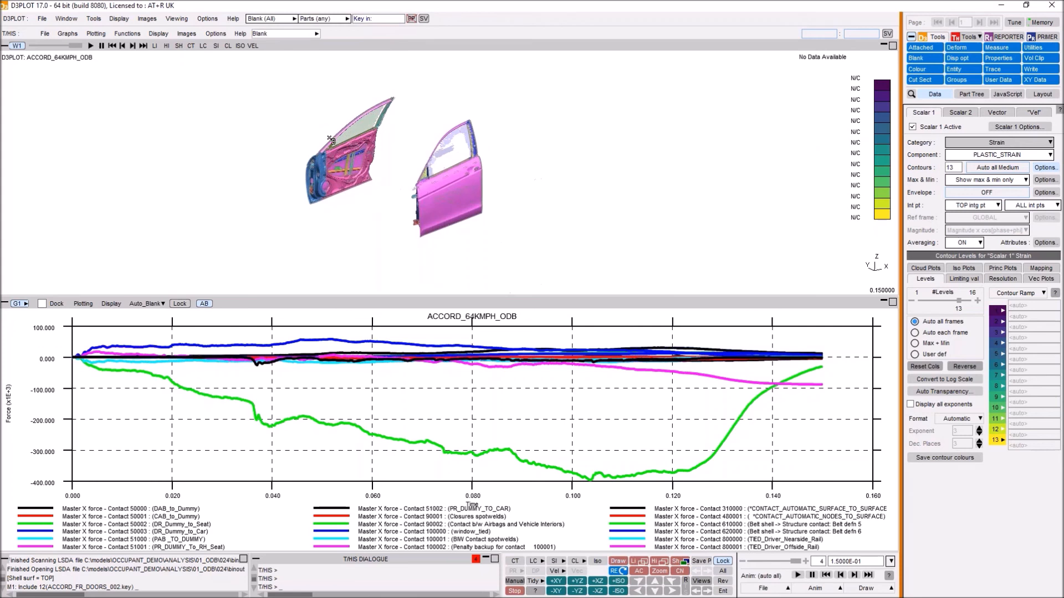
click(330, 135)
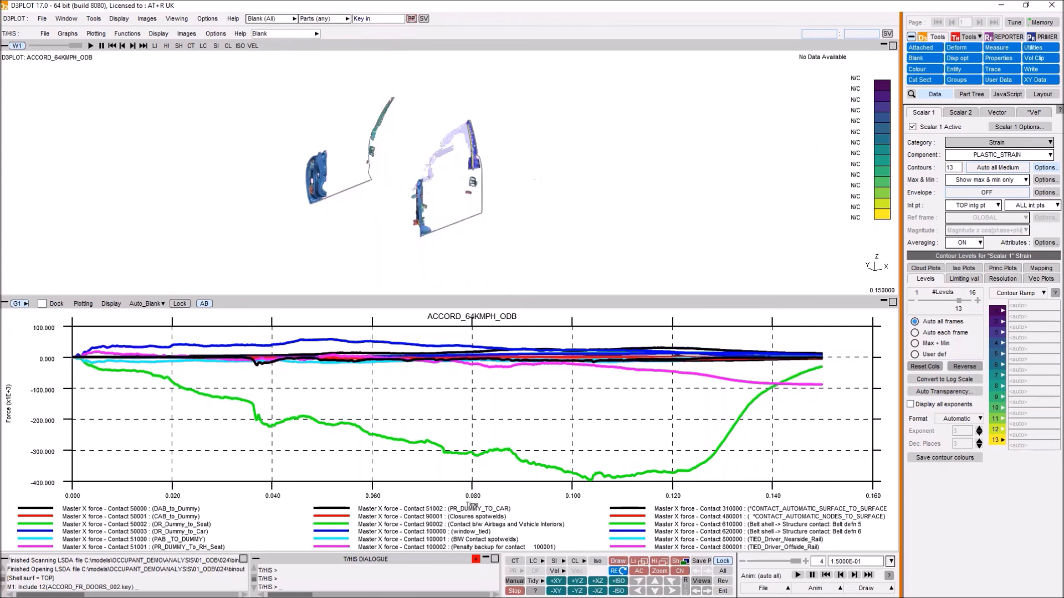
Unblank the hidden door parts, and restore the whole car model to the display.
key(u)
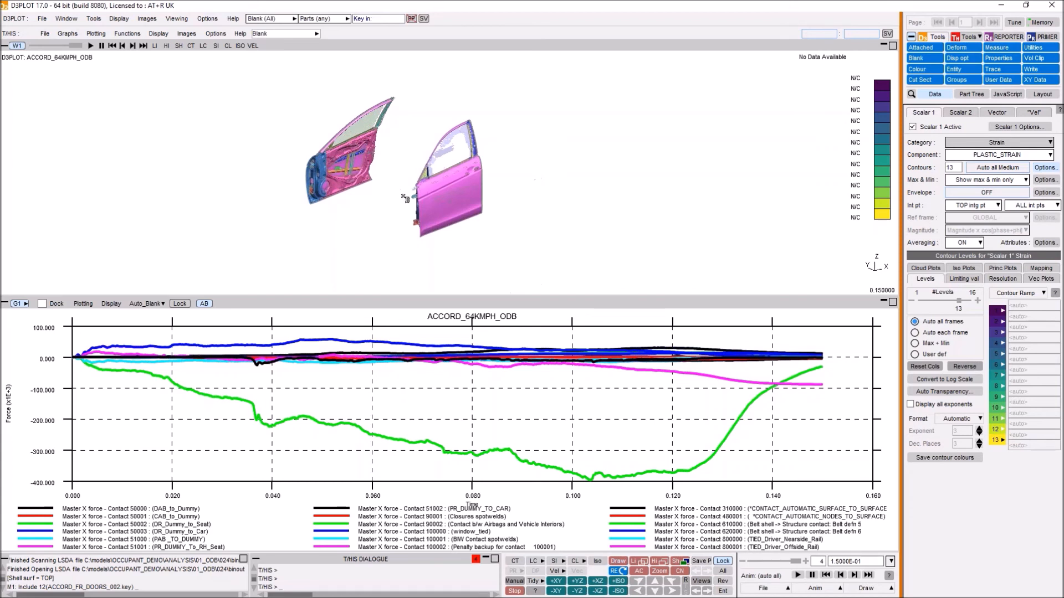
click(721, 569)
key(u)
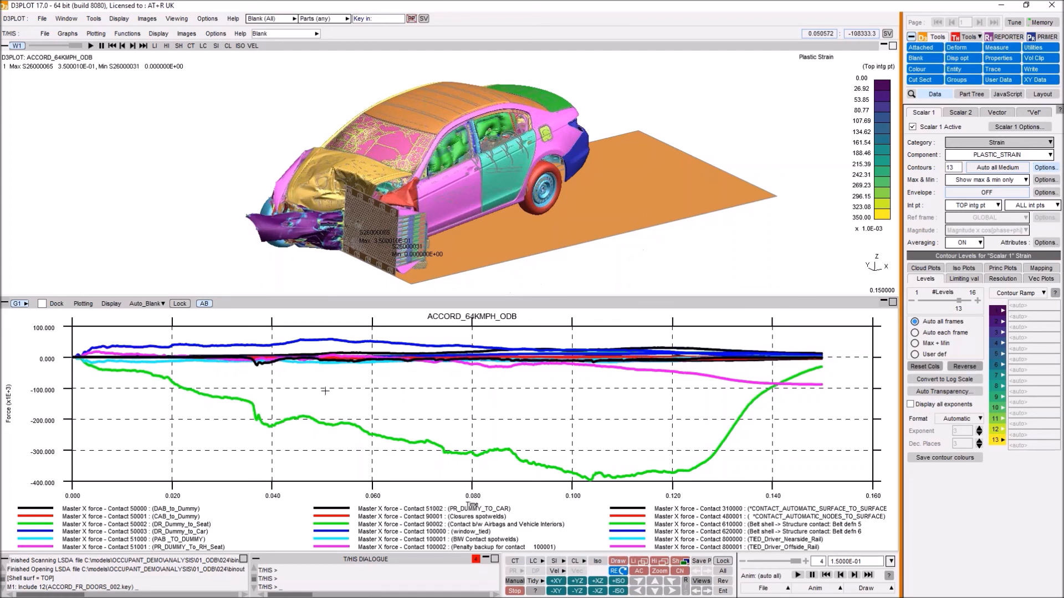
Blank the large negative green force curve, and reduce the graph to the main-block adhesive bonding and bumper core cladding curves.
click(324, 424)
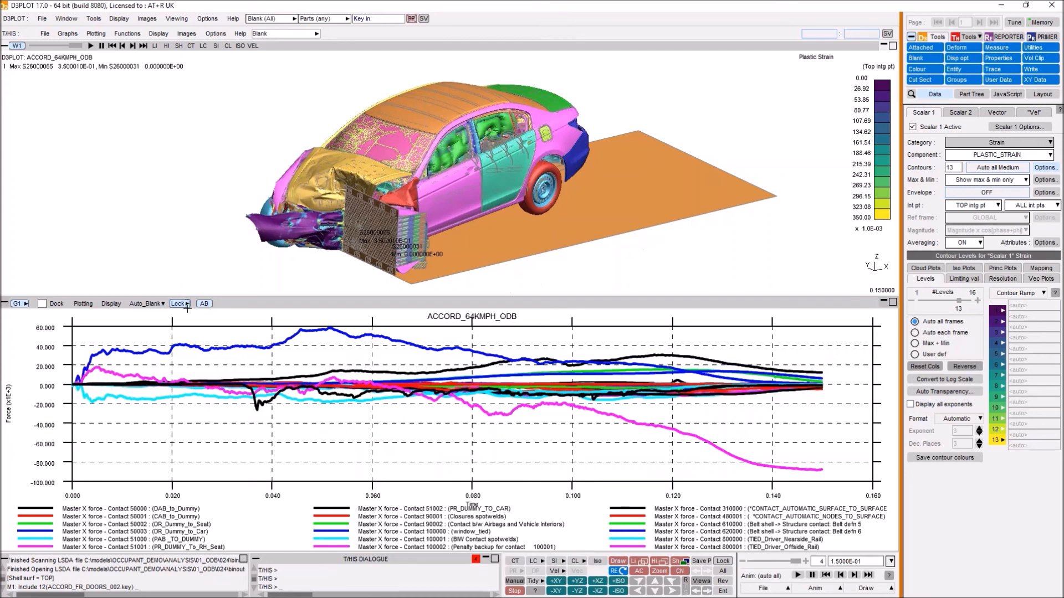
drag(279, 375, 310, 394)
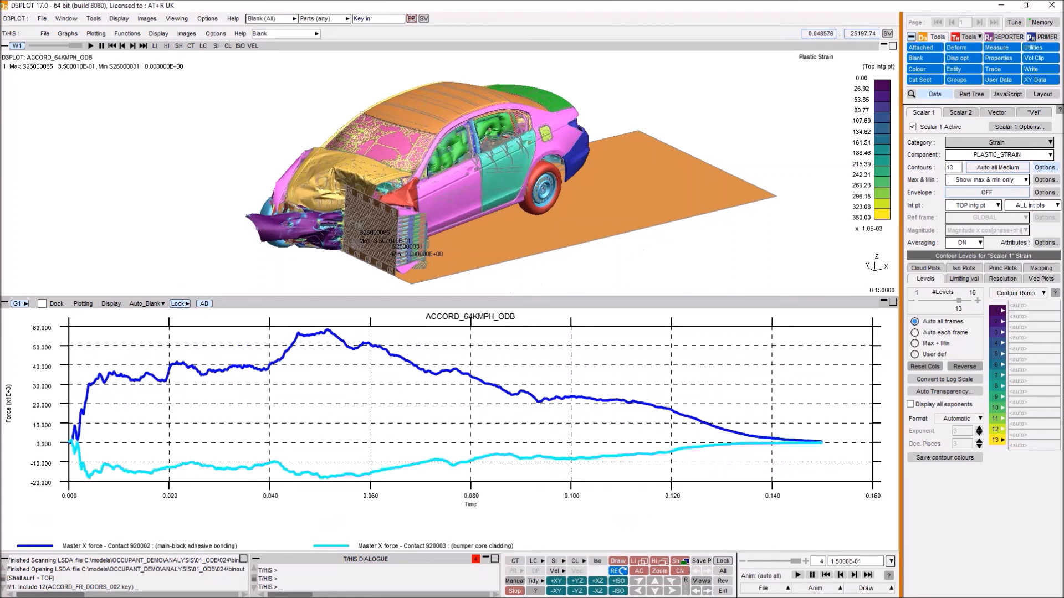
Unblank all force curves, and isolate the green Vehicle to 40 percent ODB curve by freezing it and blanking the rest.
key(u)
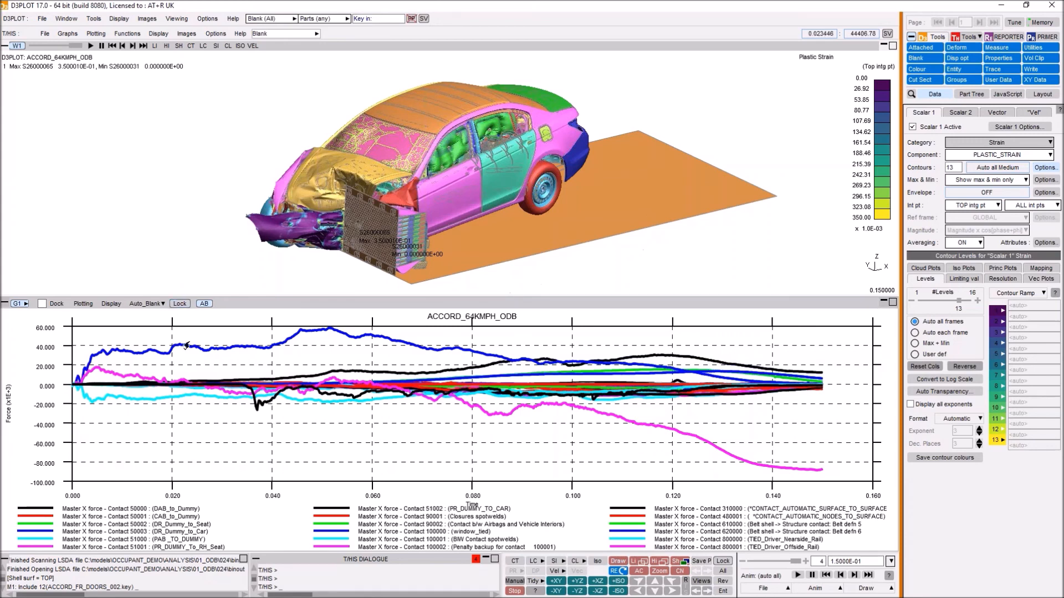
key(u)
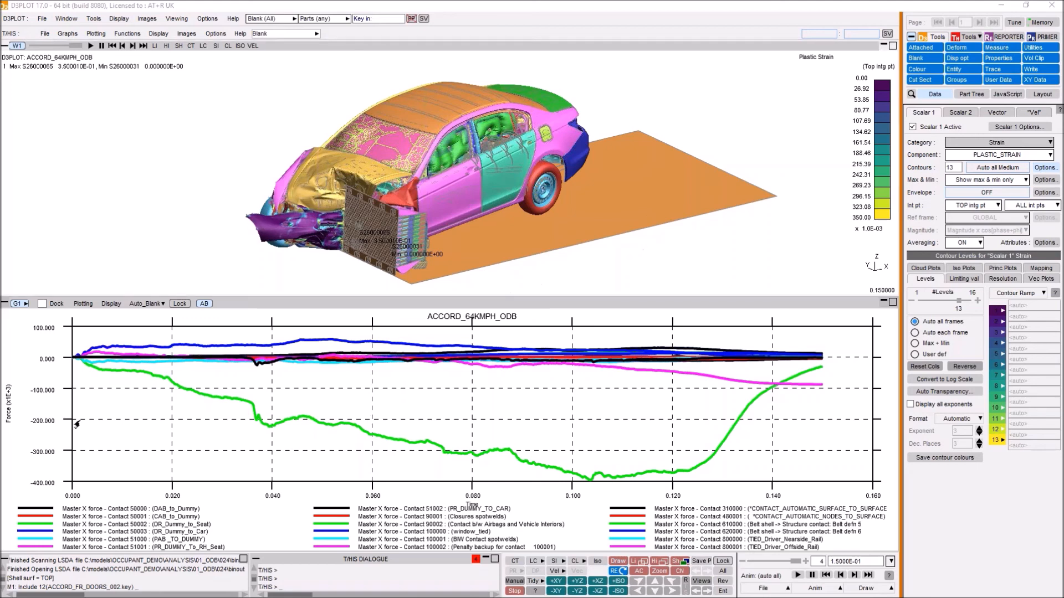
right_click(227, 402)
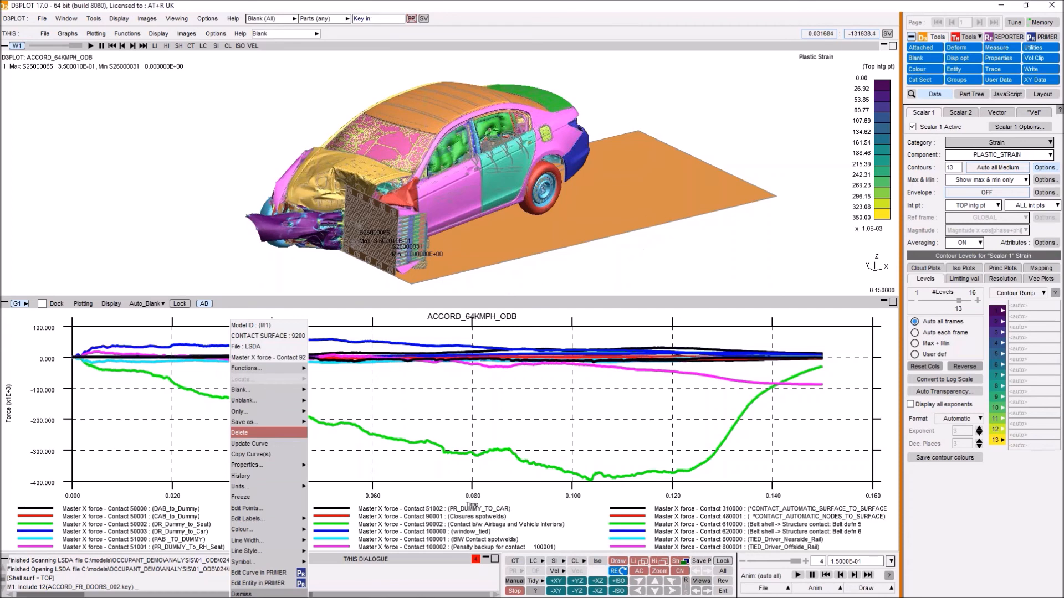
click(242, 498)
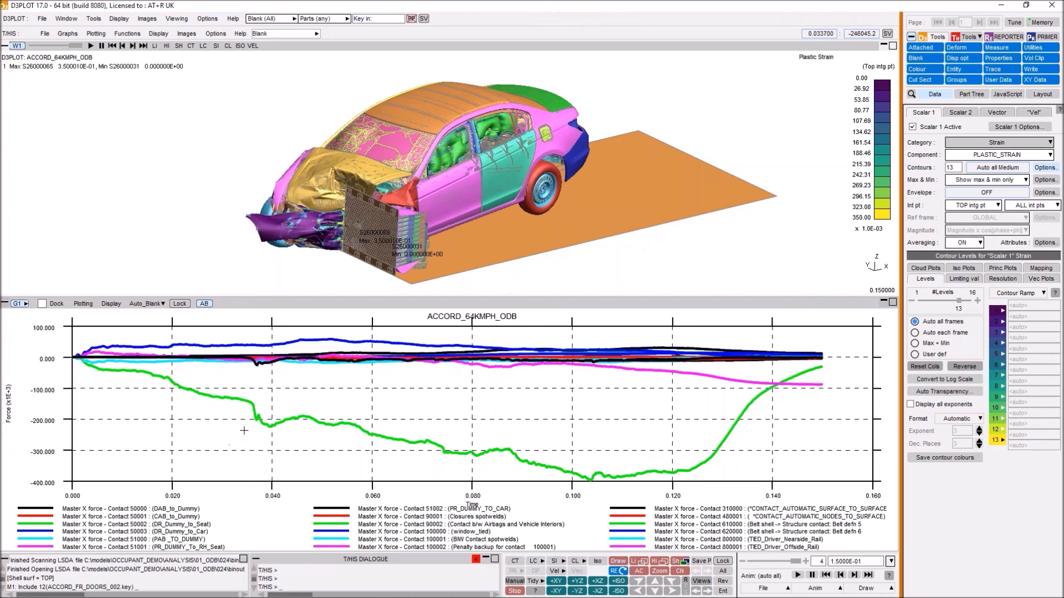
drag(202, 339, 442, 463)
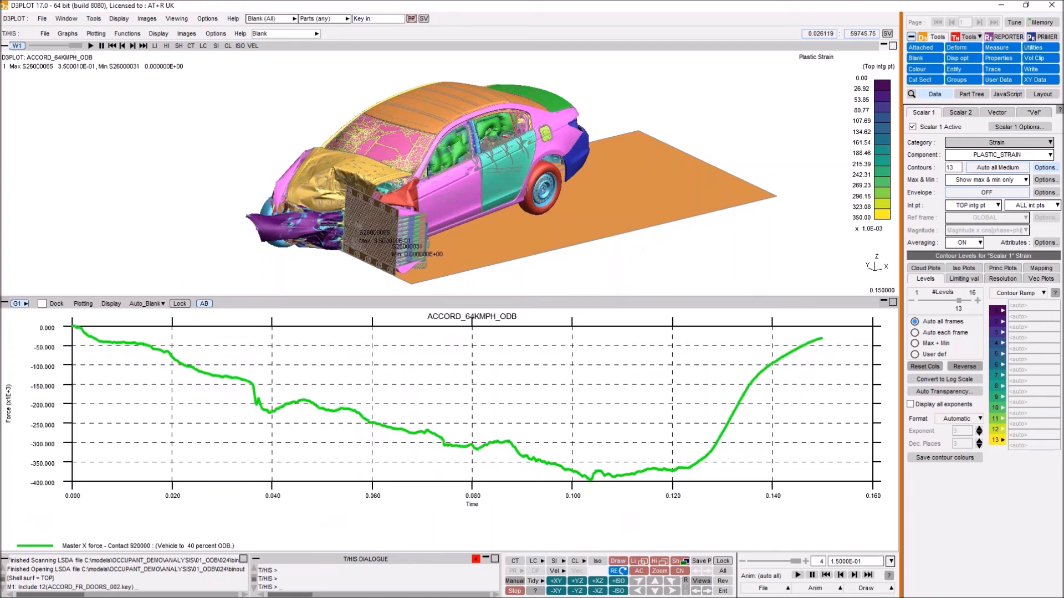
Unfreeze the green curve, and reduce the graph to the Vehicle to 40 percent ODB and main-block adhesive bonding curves.
right_click(325, 412)
click(334, 497)
drag(198, 420, 339, 369)
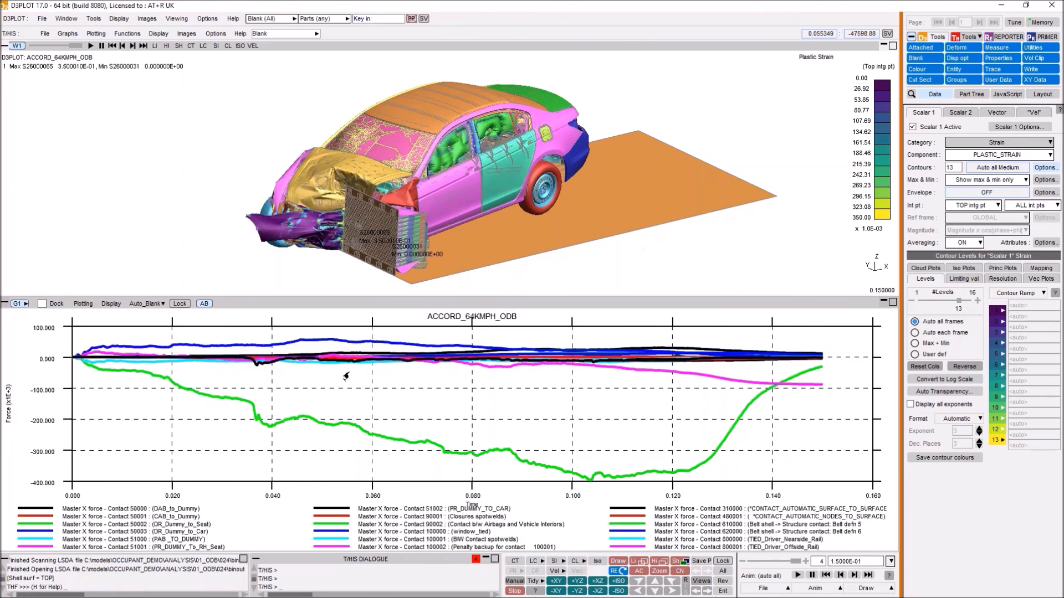
drag(348, 374, 295, 352)
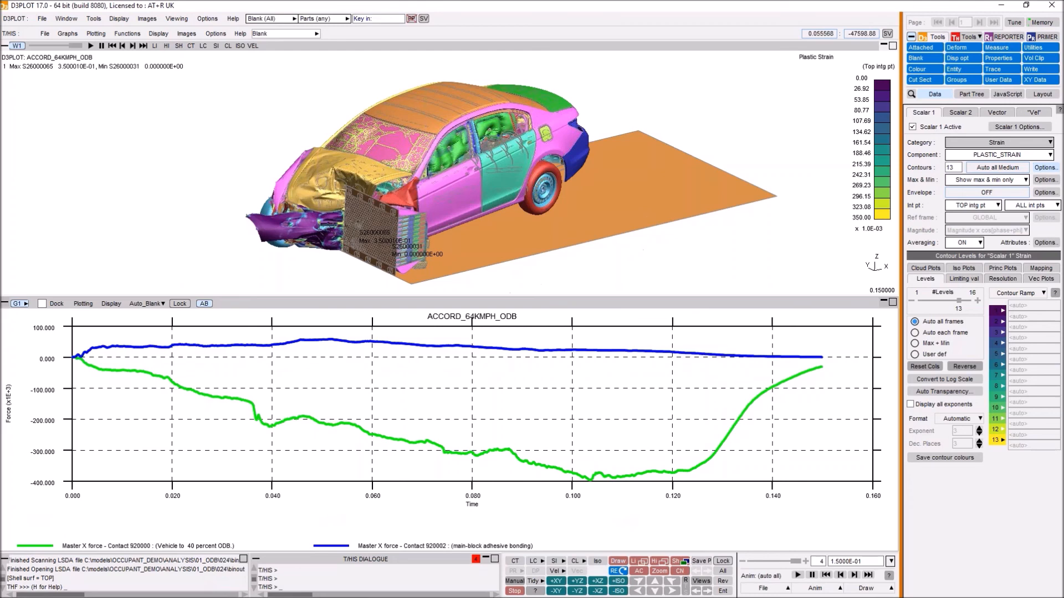
Lock the Vehicle to 40 percent ODB and main-block adhesive bonding curves in graph 1 through the curve table's locking and freezing mode.
click(964, 36)
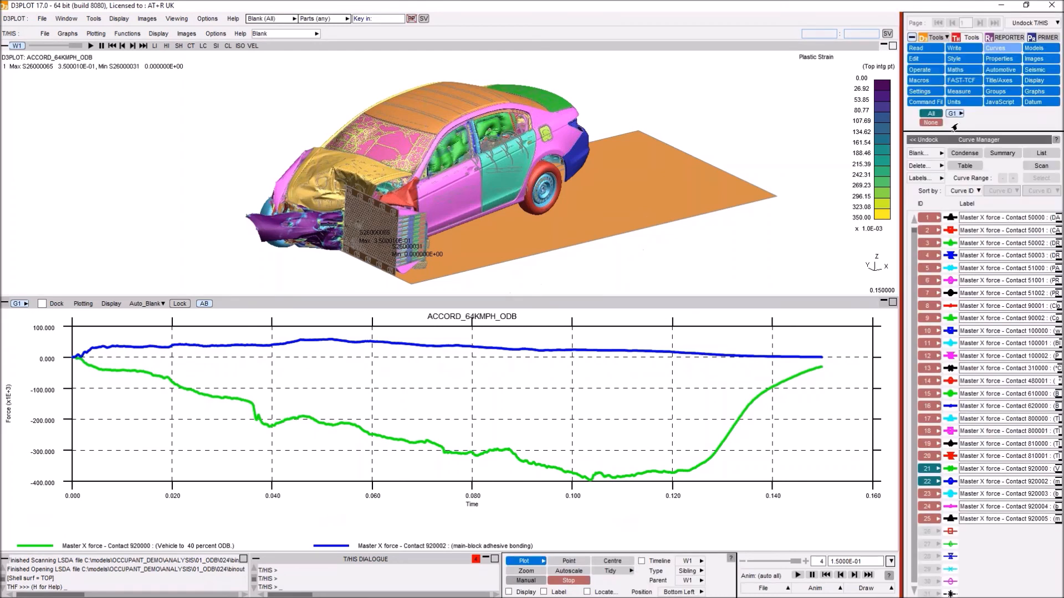
click(964, 167)
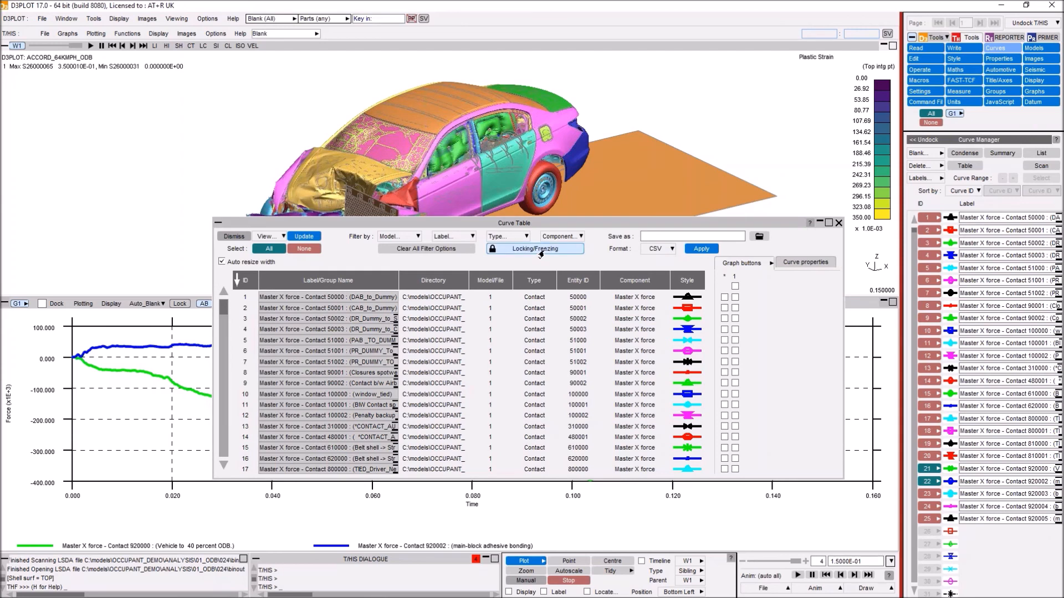
click(730, 341)
drag(730, 342, 731, 377)
scroll(731, 382, down, 3)
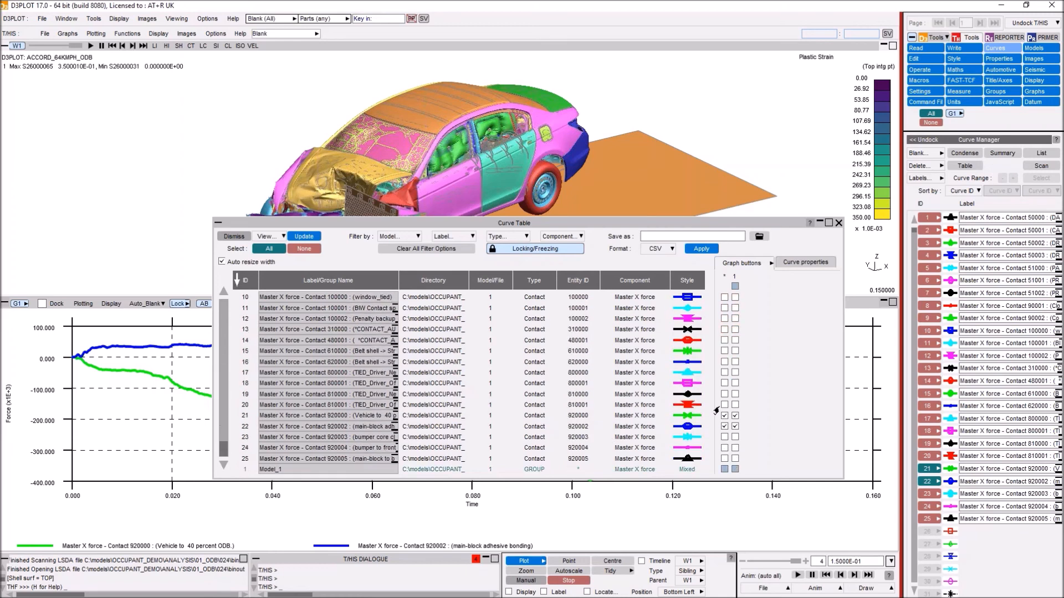
click(734, 417)
click(734, 427)
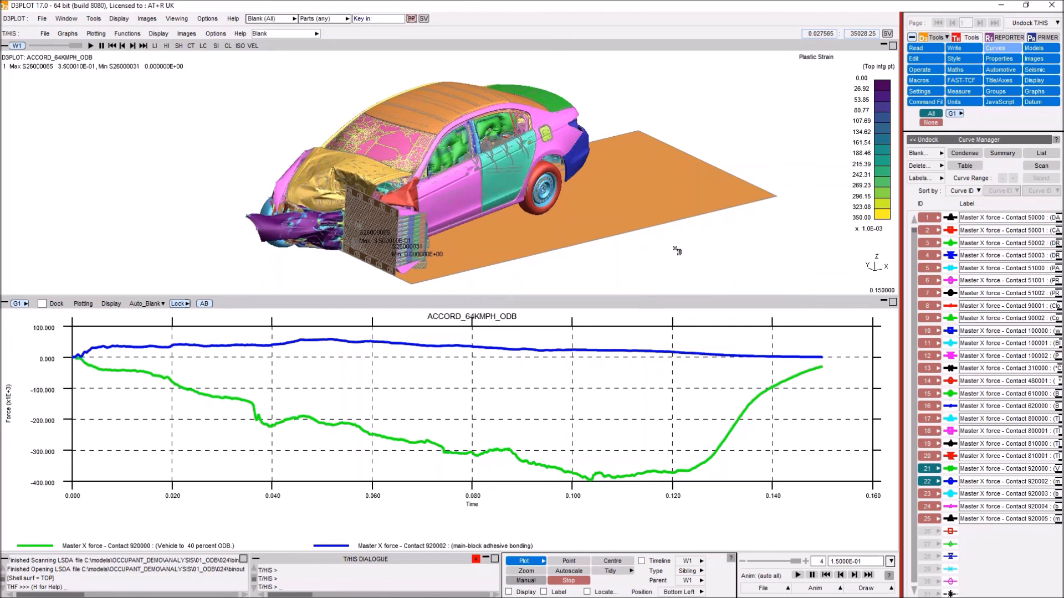
Start a datum line of type Points and copy its points from the blue main-block adhesive bonding curve.
click(1033, 103)
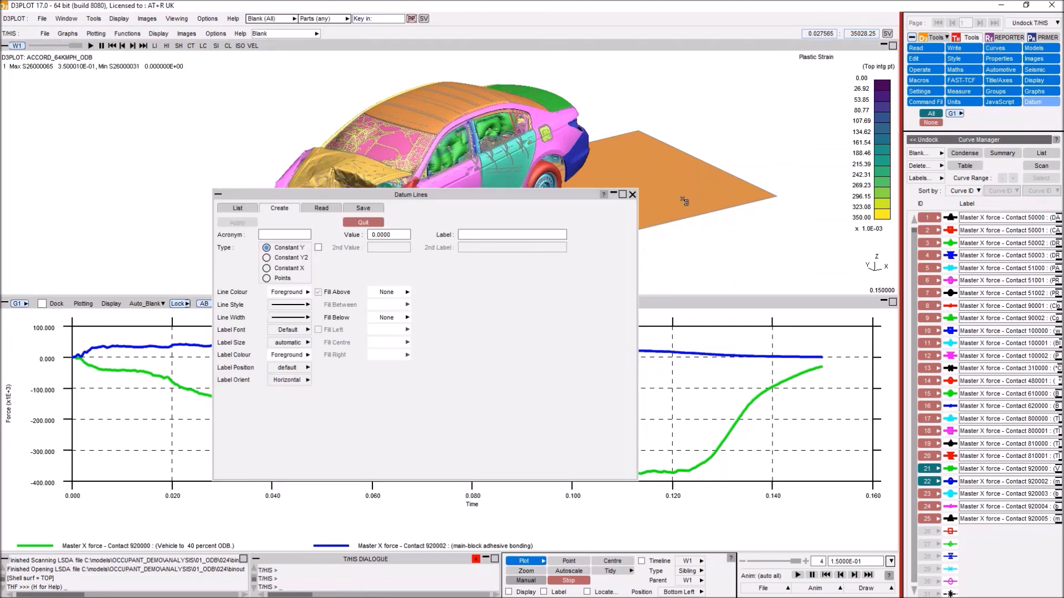
click(266, 278)
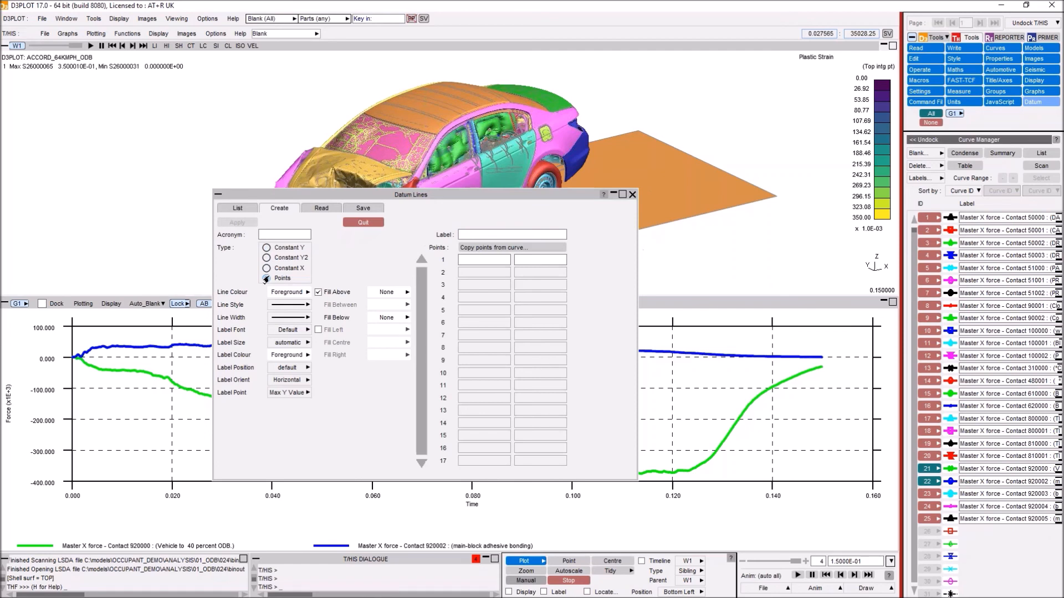
click(476, 249)
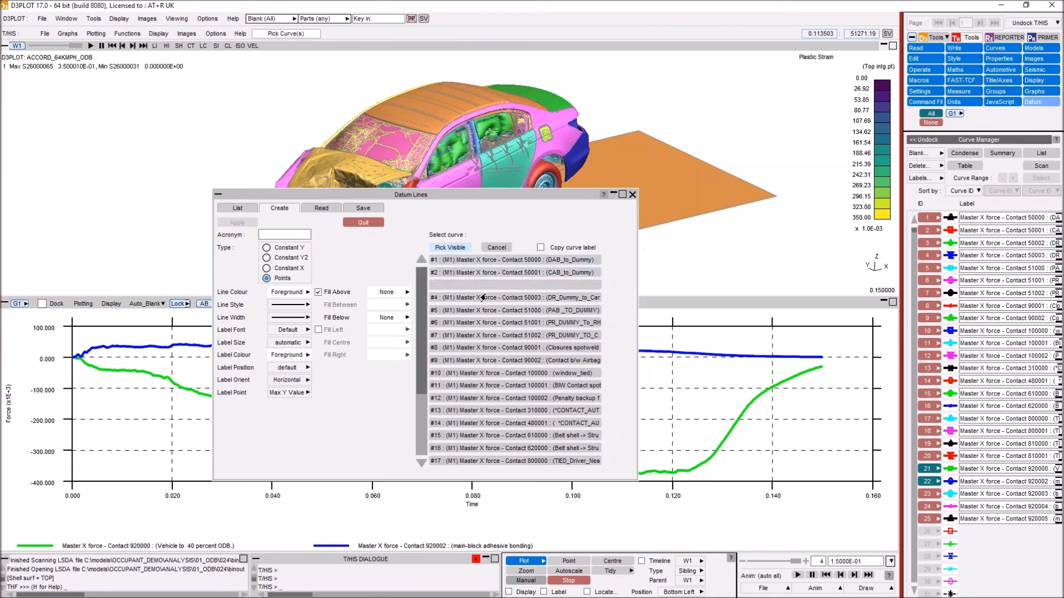
click(669, 353)
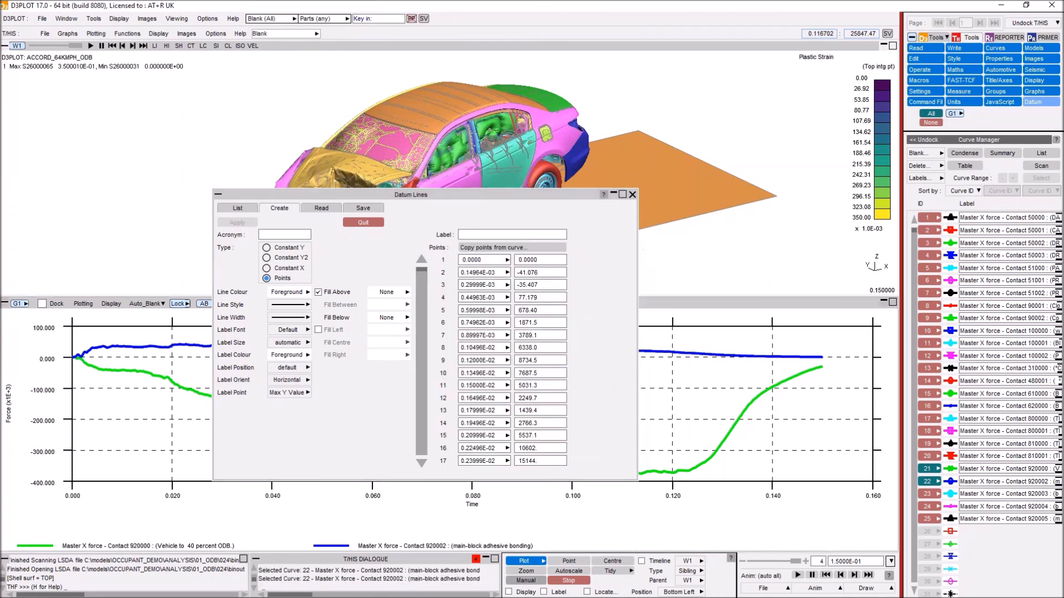
Fill the area below the datum line with the custom light blue colour and create it with the acronym demo.
click(394, 317)
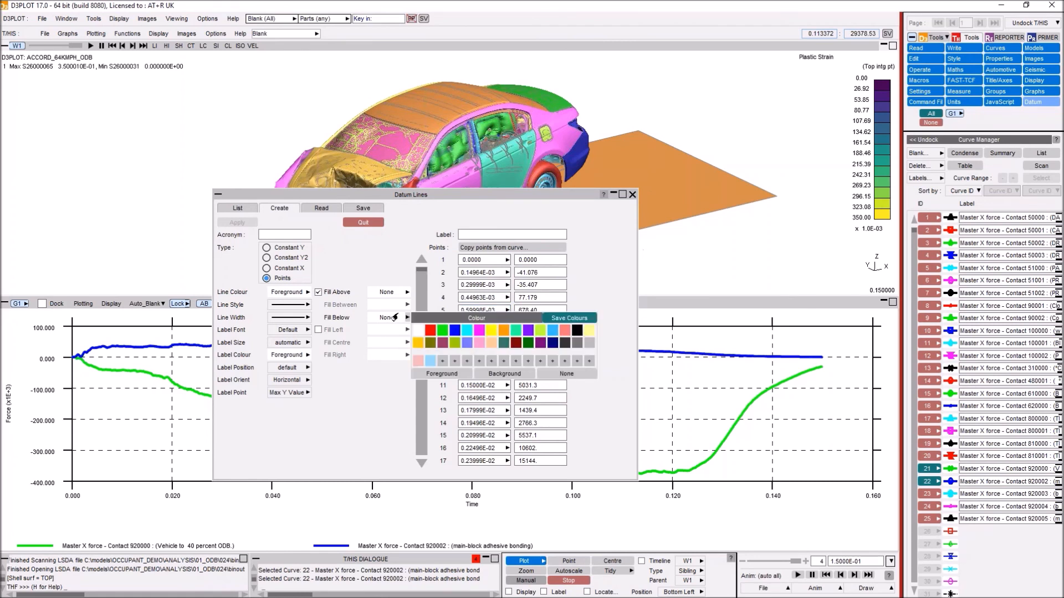
right_click(417, 364)
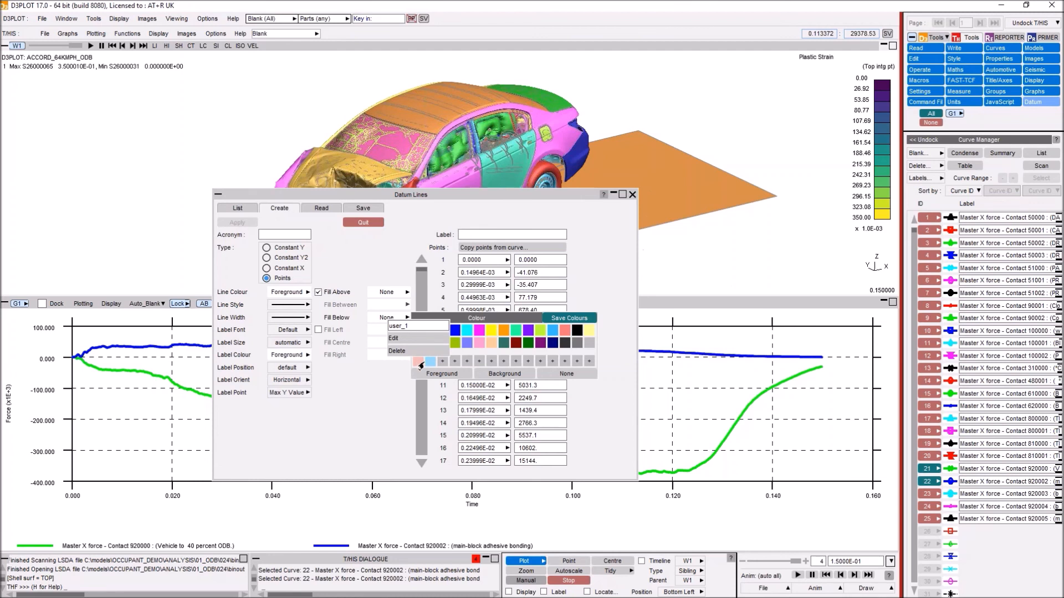
click(427, 363)
click(427, 363)
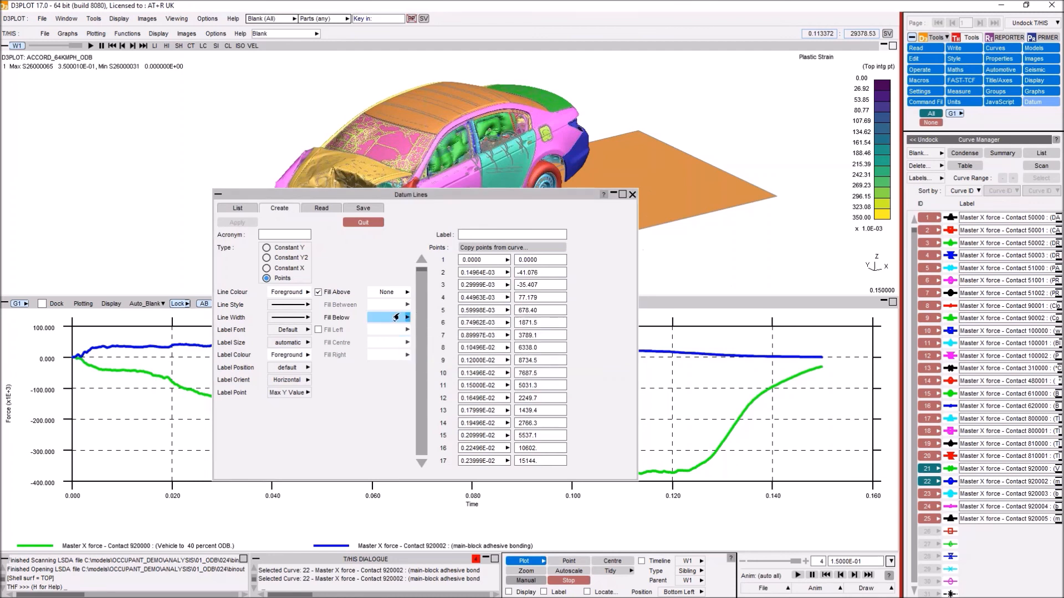
click(276, 231)
text(cemo)
click(238, 222)
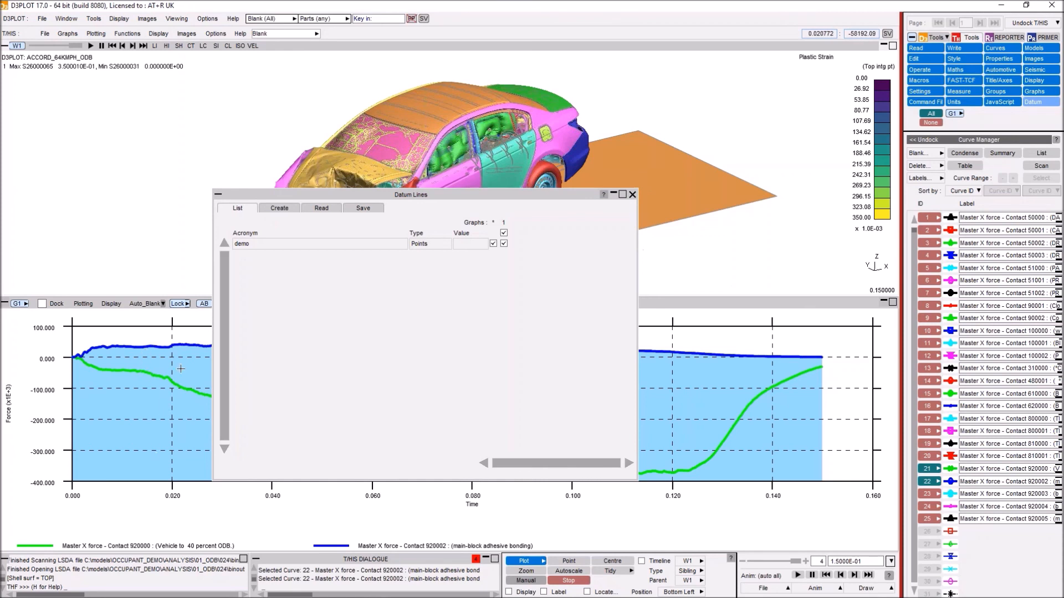
Start a second Points datum line and copy its points from the green Vehicle to 40 percent ODB curve.
click(279, 208)
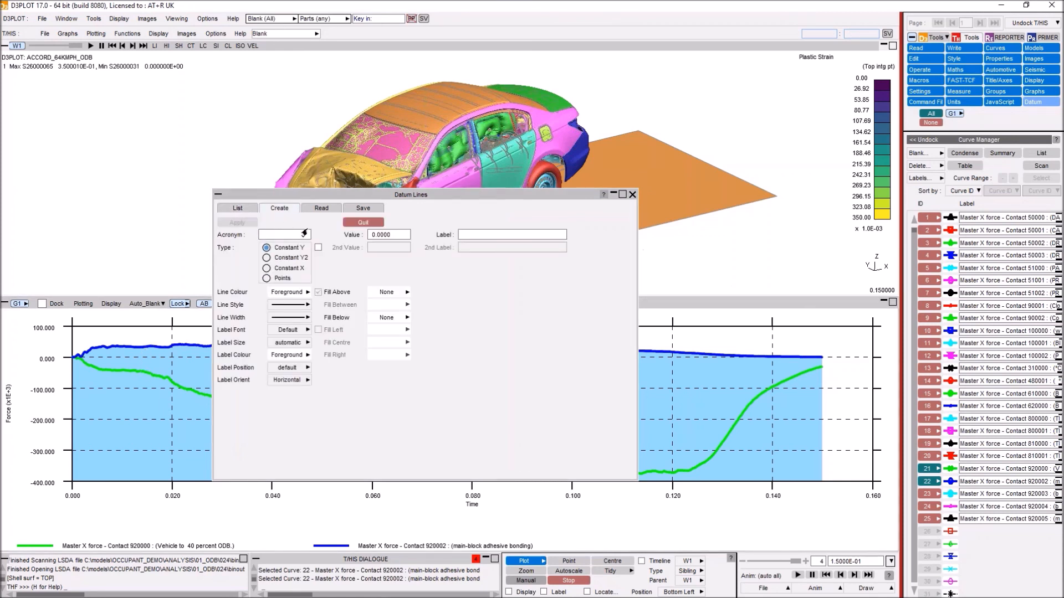
click(266, 278)
click(476, 248)
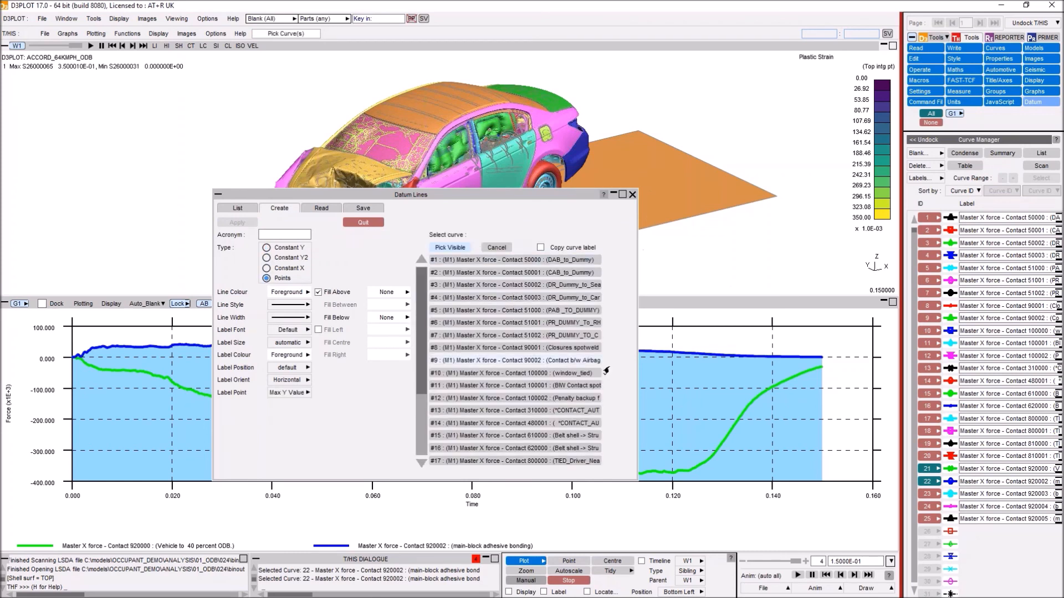
click(730, 436)
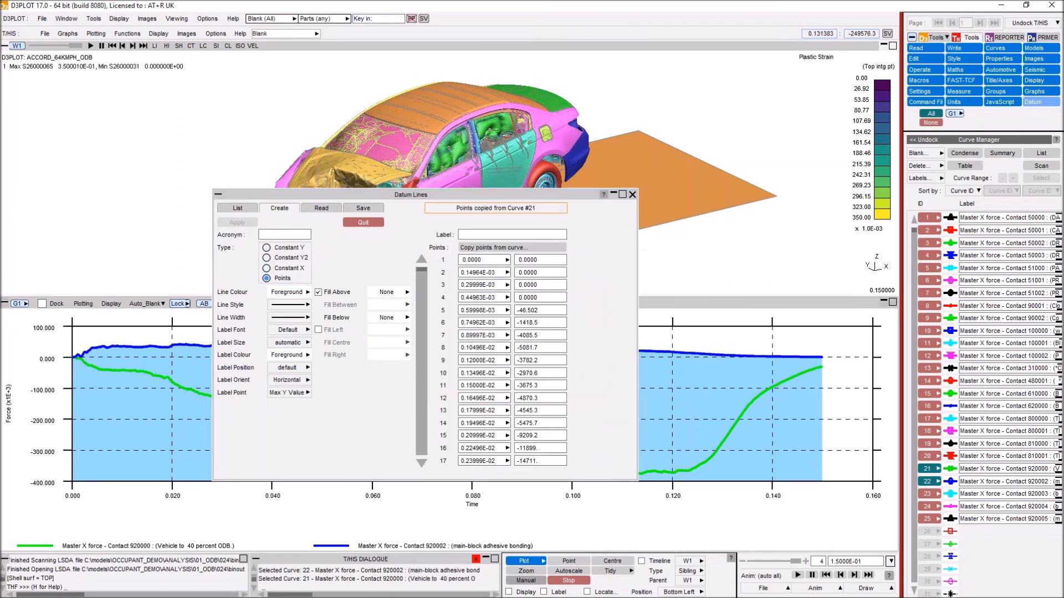
Set the second datum line's fill below to the background colour and create it with the acronym fill.
click(378, 320)
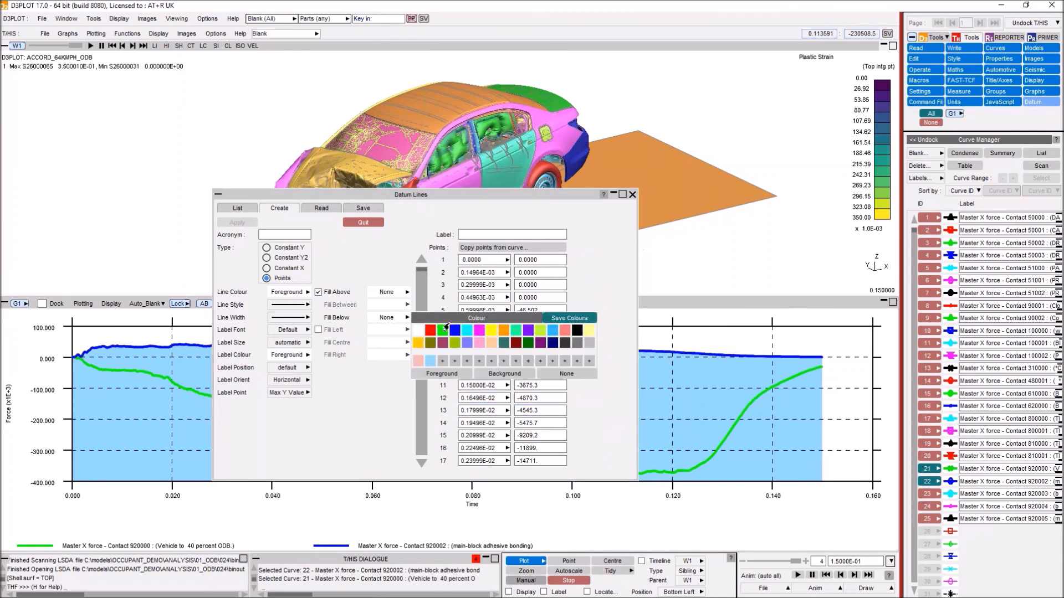
click(490, 374)
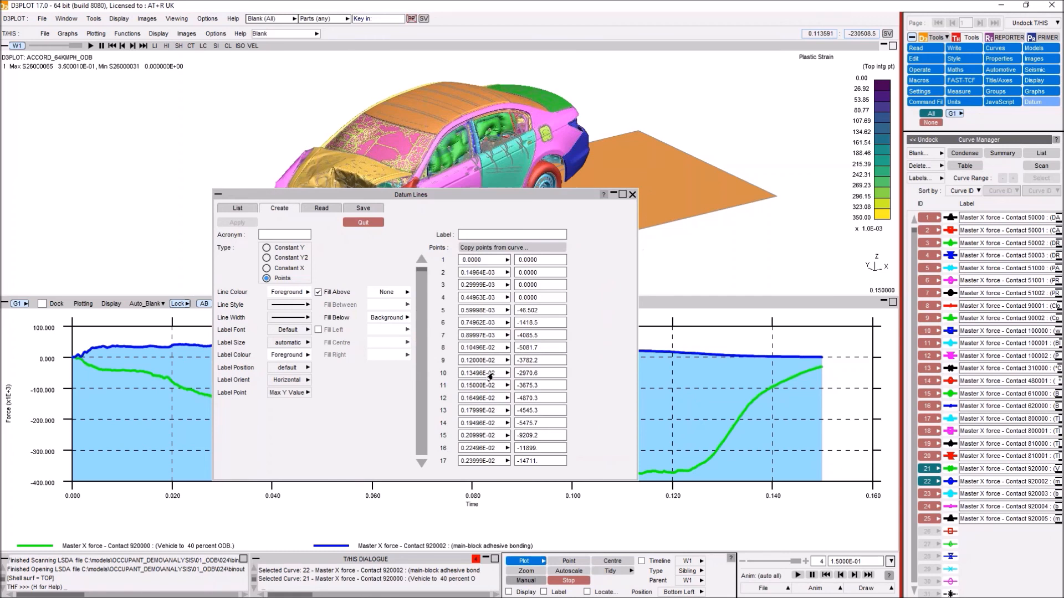
click(270, 239)
text(fill)
click(244, 223)
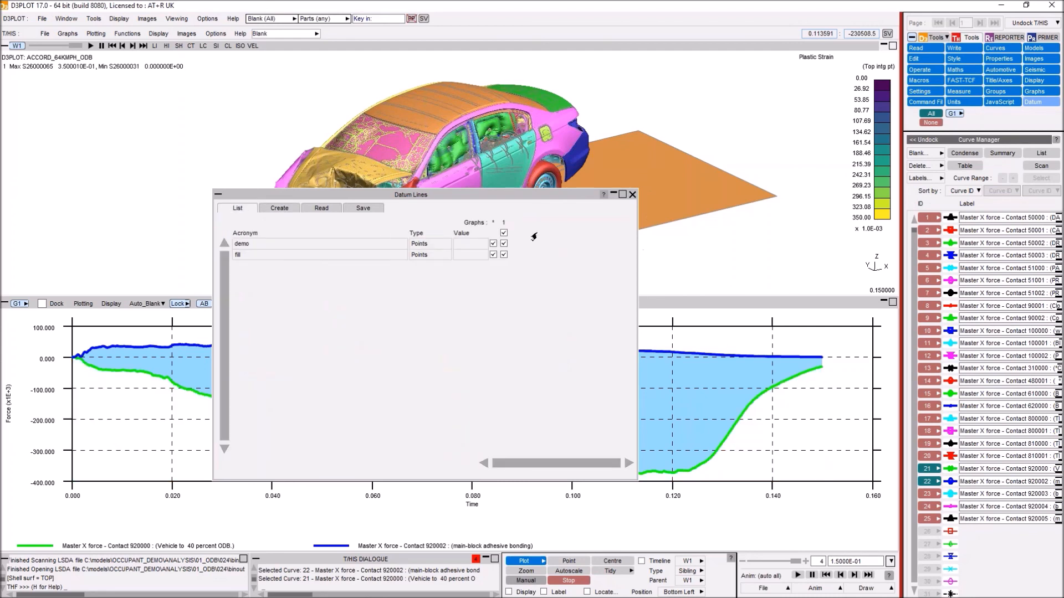
click(632, 195)
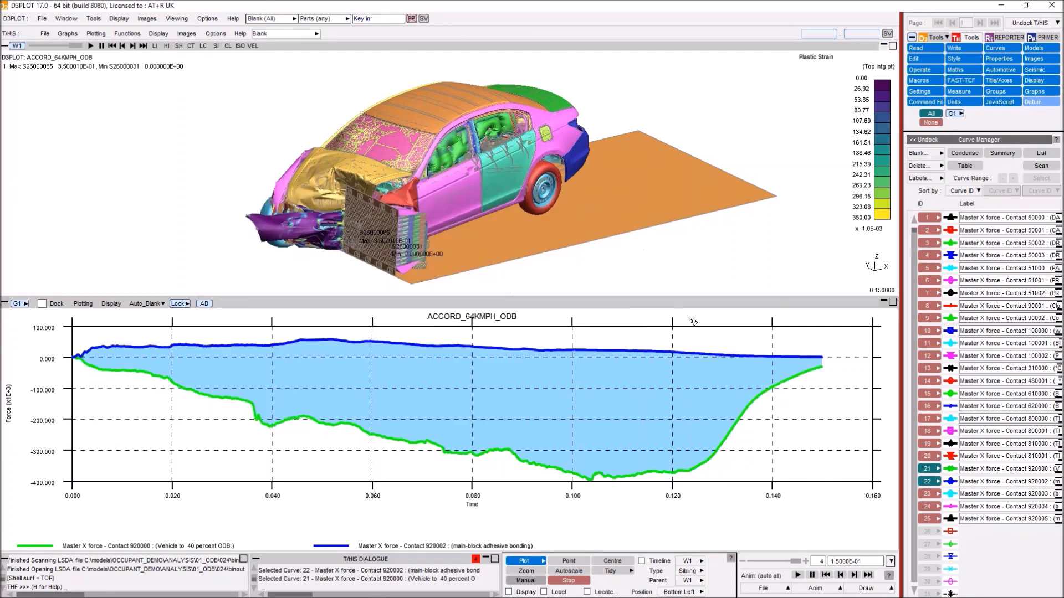